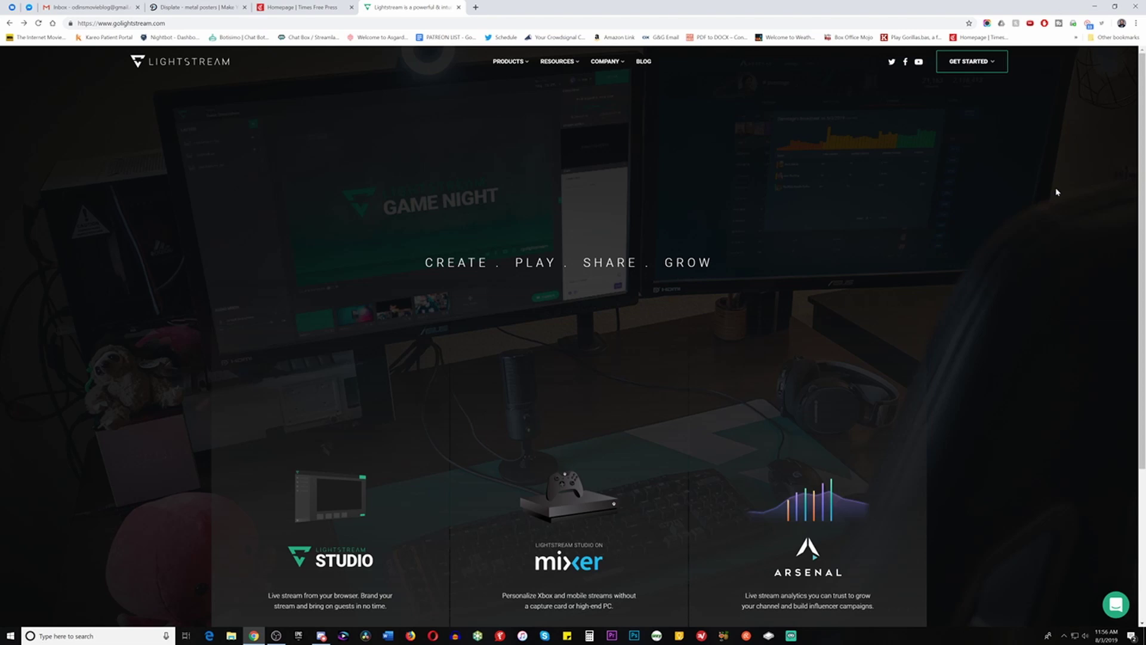
Open Lightstream Studio from the website's Get Started product menu
{"action": "left_click", "coordinate": [989, 68]}
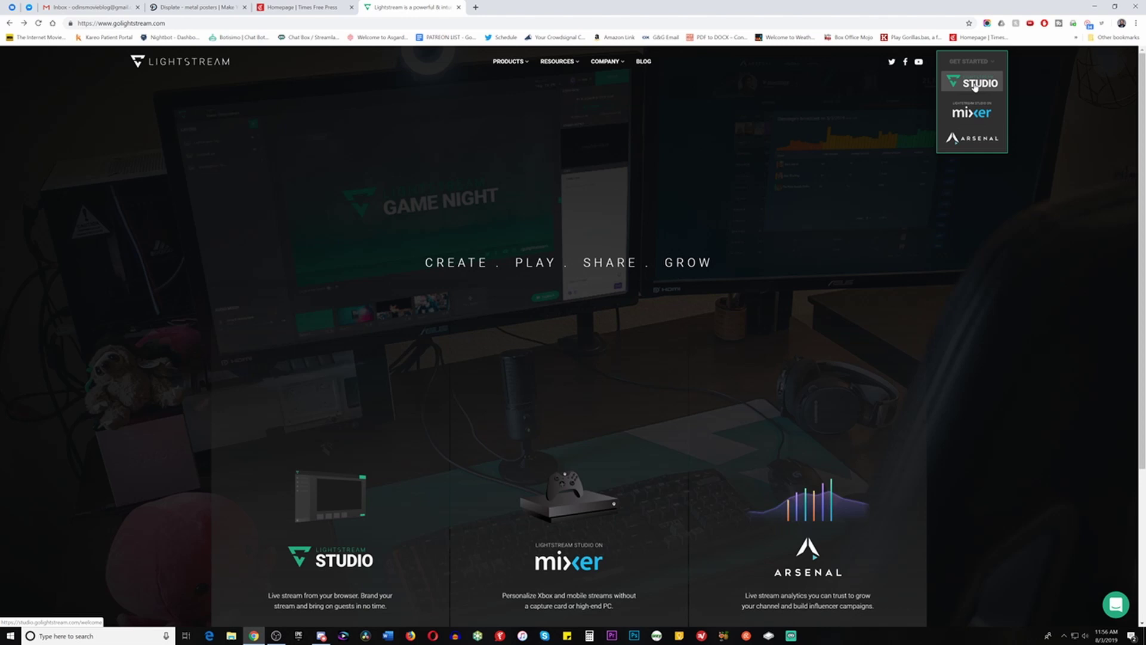
{"action": "left_click", "coordinate": [974, 87]}
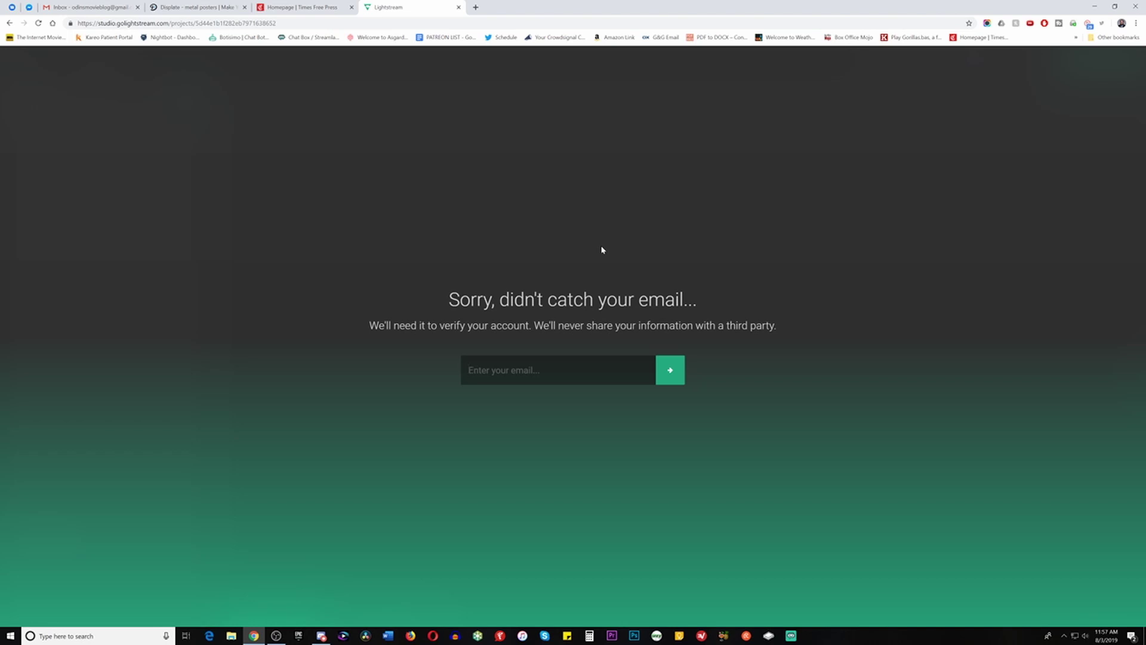
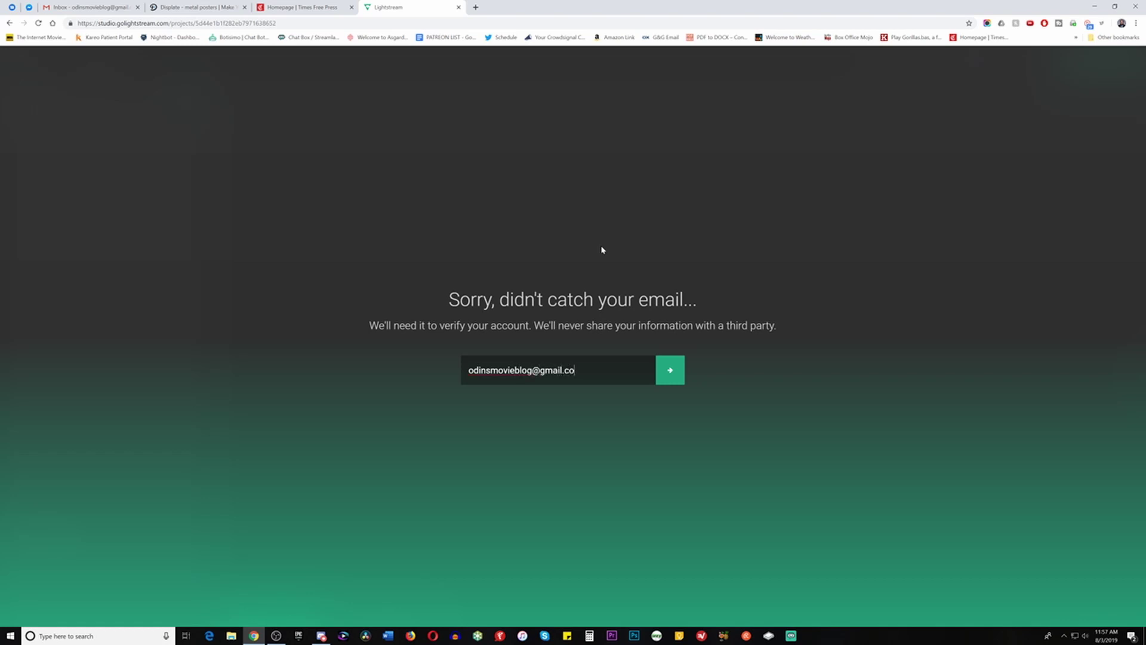
Enter the account email address and submit it to reach the Scene 1 editor
{"action": "key", "text": "Return"}
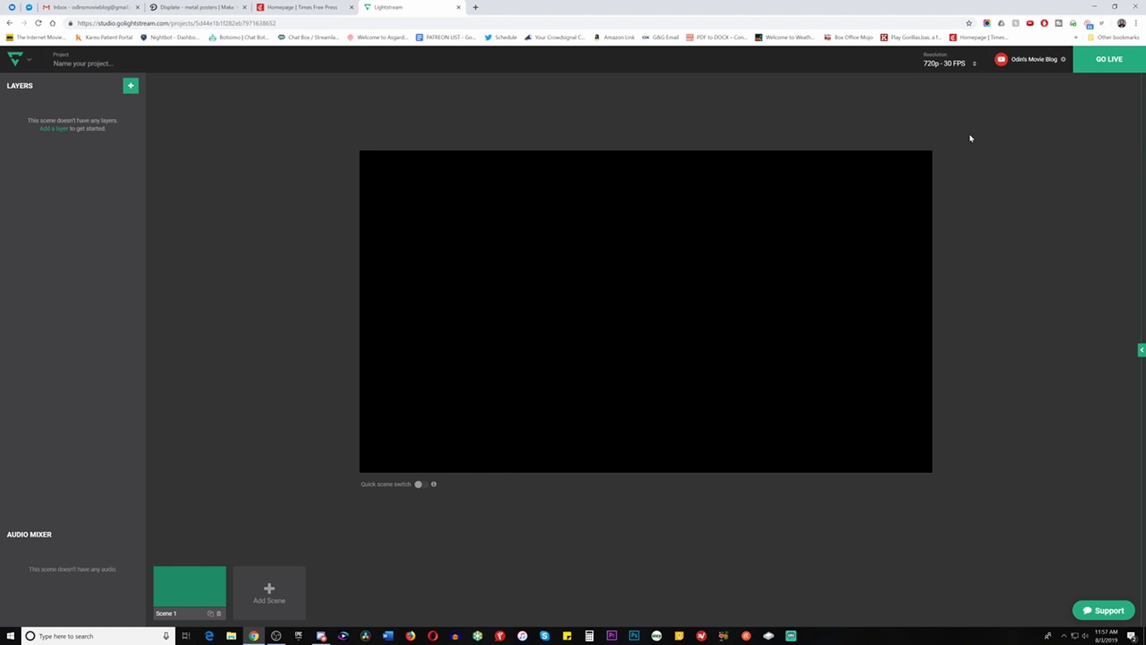
{"action": "left_click", "coordinate": [940, 64]}
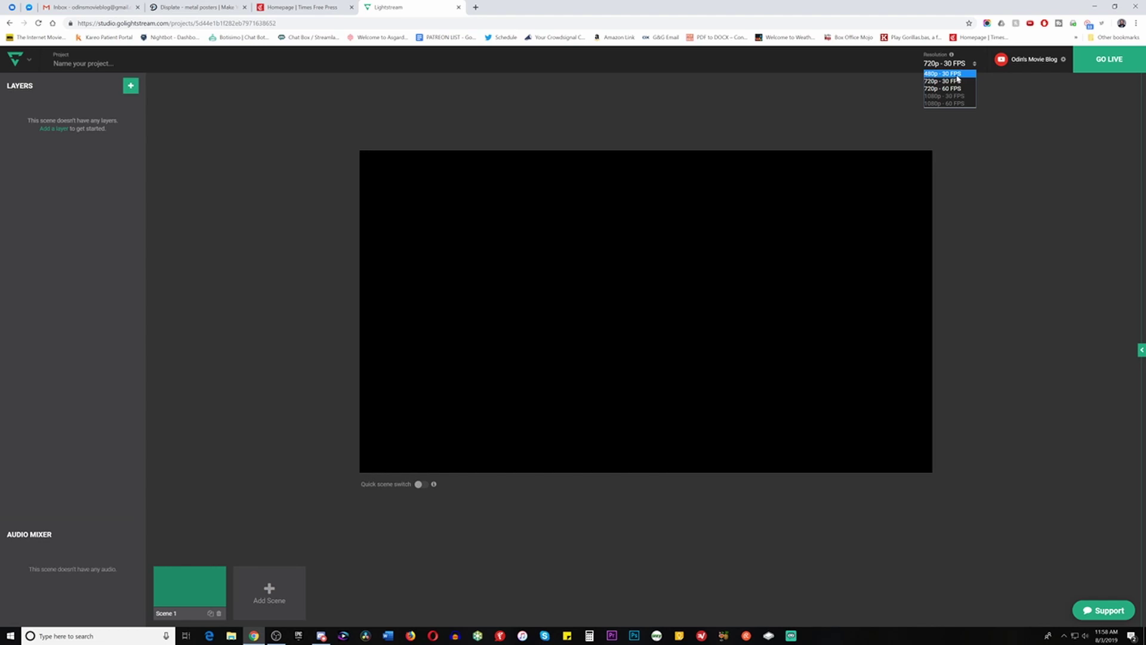
{"action": "left_click", "coordinate": [958, 77]}
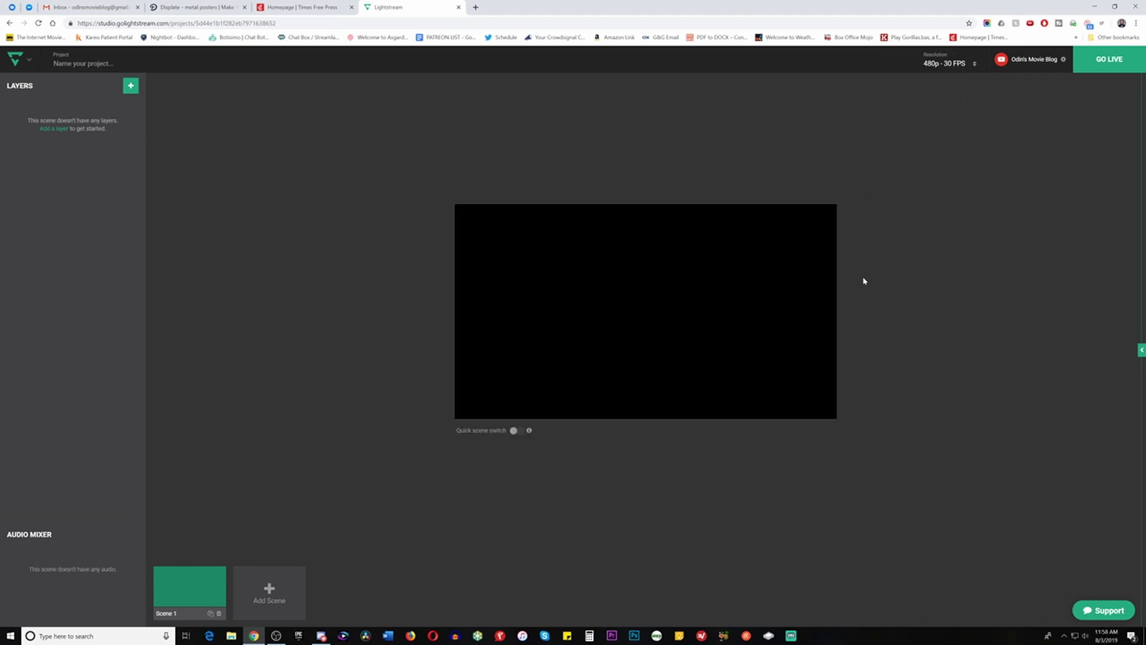
{"action": "left_click", "coordinate": [942, 69]}
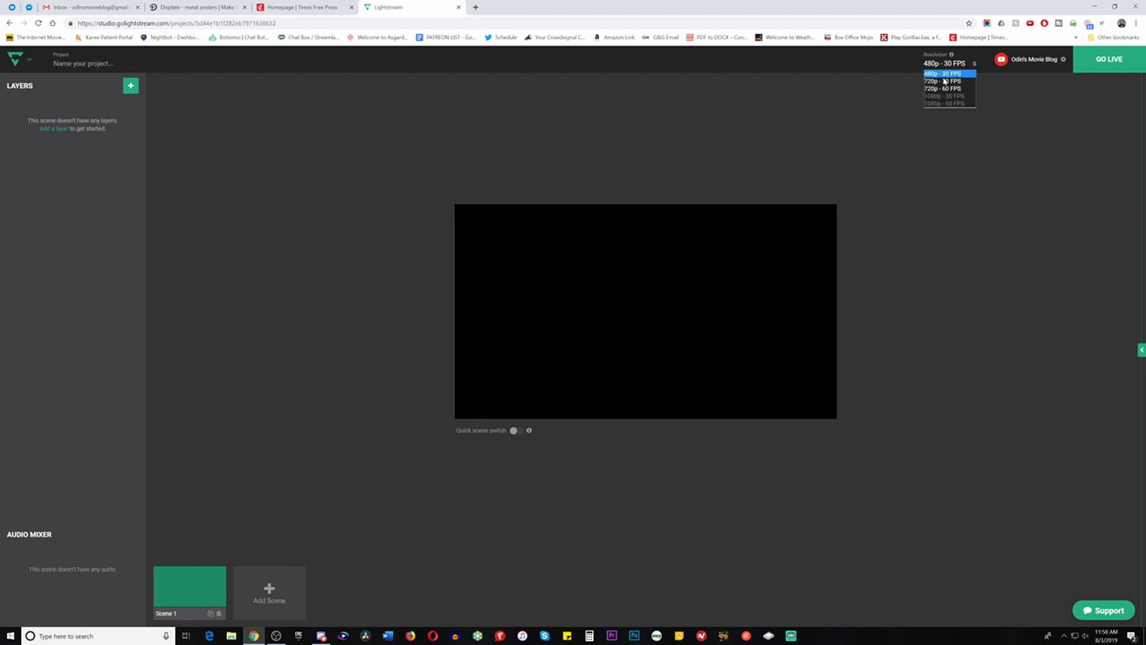
{"action": "left_click", "coordinate": [946, 83]}
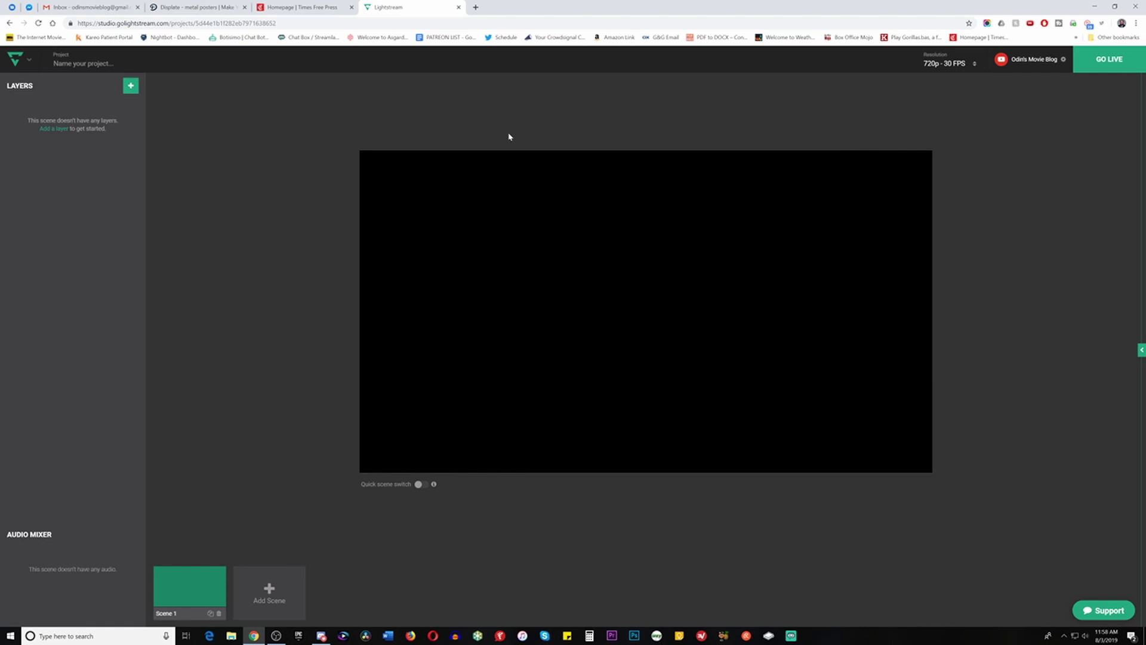
Grant the browser camera and microphone access through the Camera layer option, then close it
{"action": "left_click", "coordinate": [131, 87]}
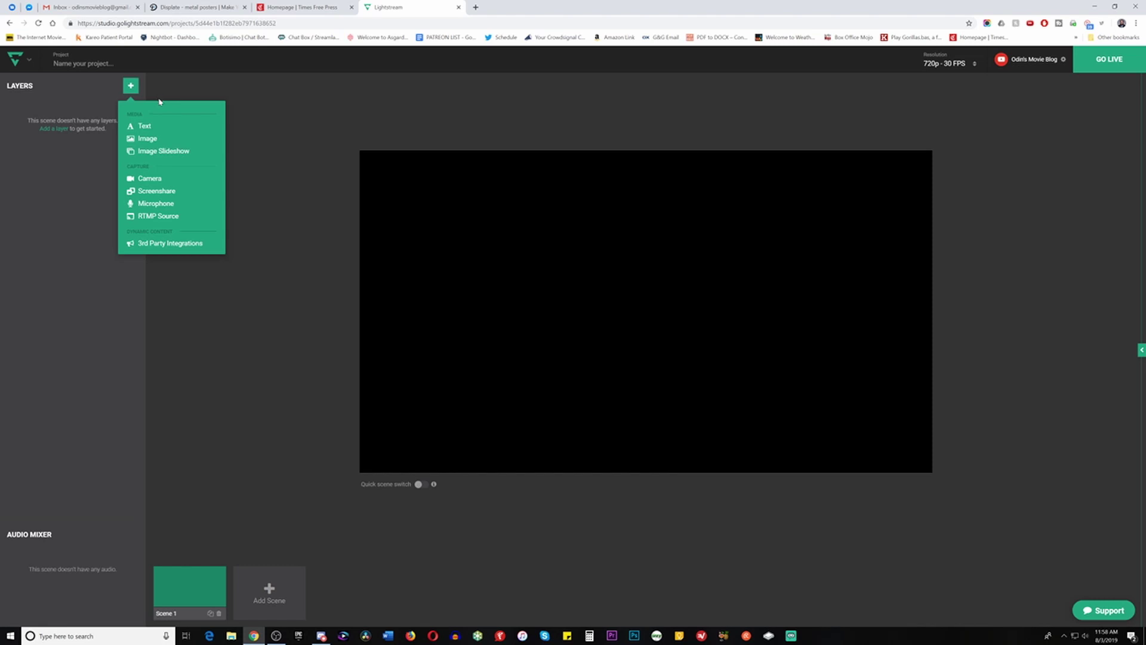
{"action": "left_click", "coordinate": [160, 179]}
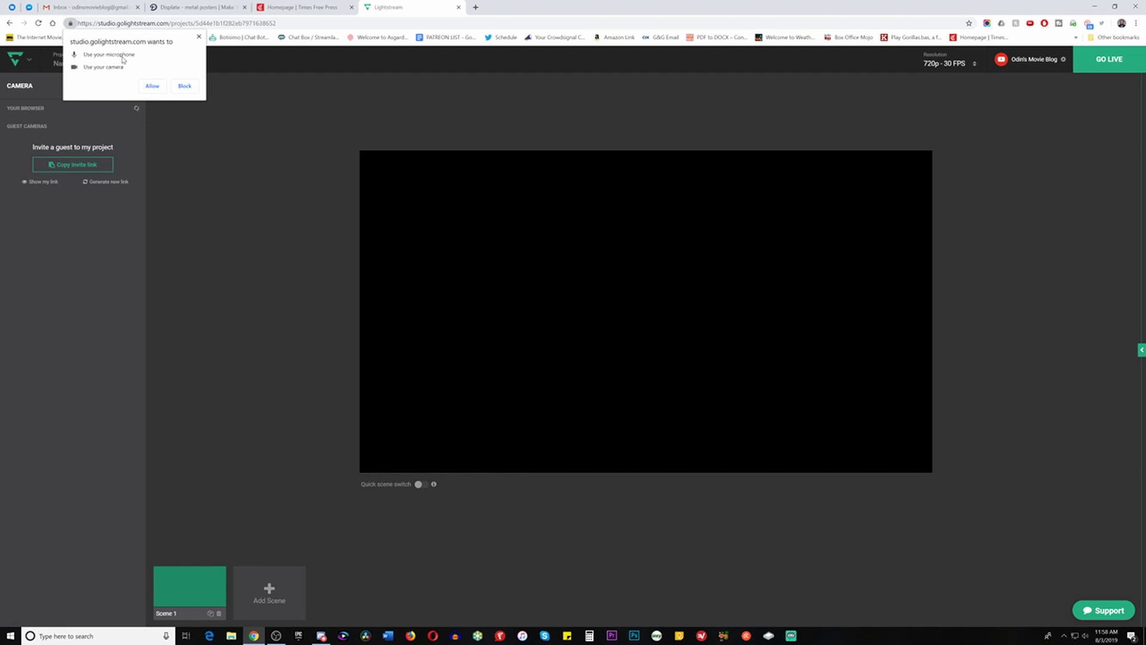
{"action": "left_click", "coordinate": [152, 87]}
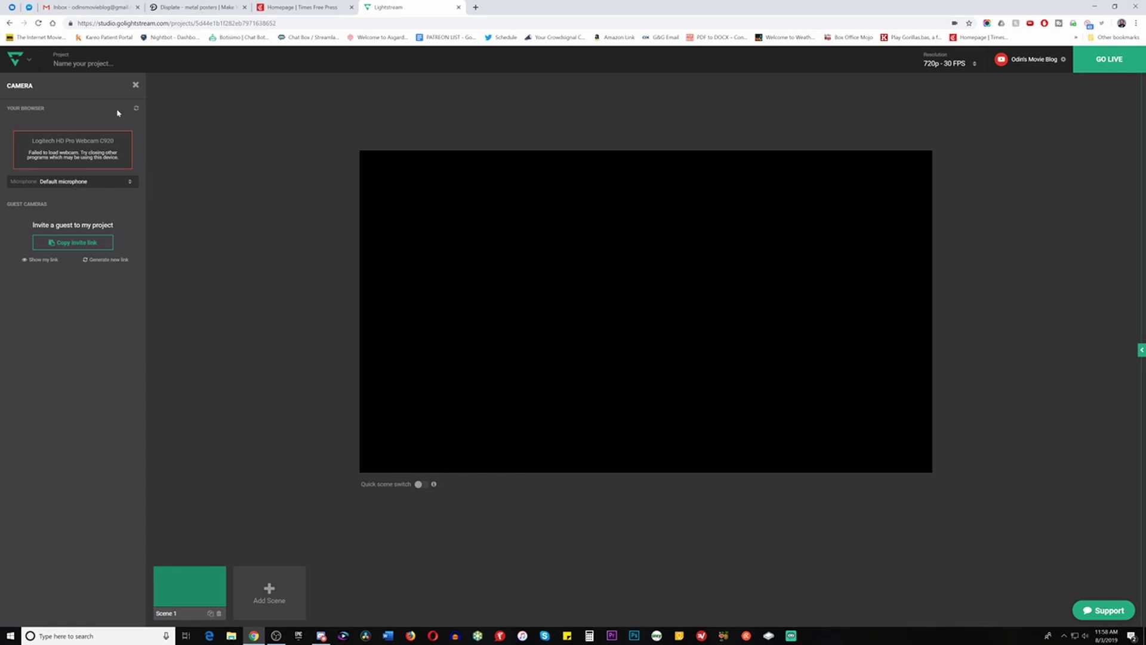
{"action": "left_click", "coordinate": [138, 86]}
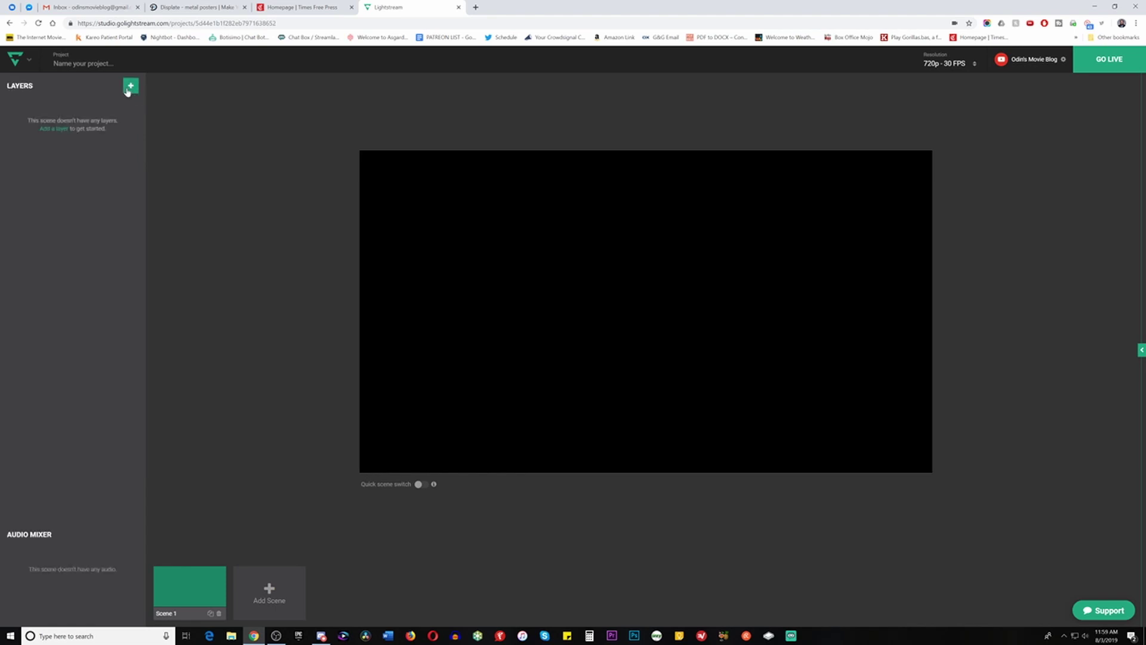
{"action": "left_click", "coordinate": [131, 85]}
Add the Powered by Lightstream Tag Top image at 400×137, centred on the canvas
{"action": "left_click", "coordinate": [148, 139]}
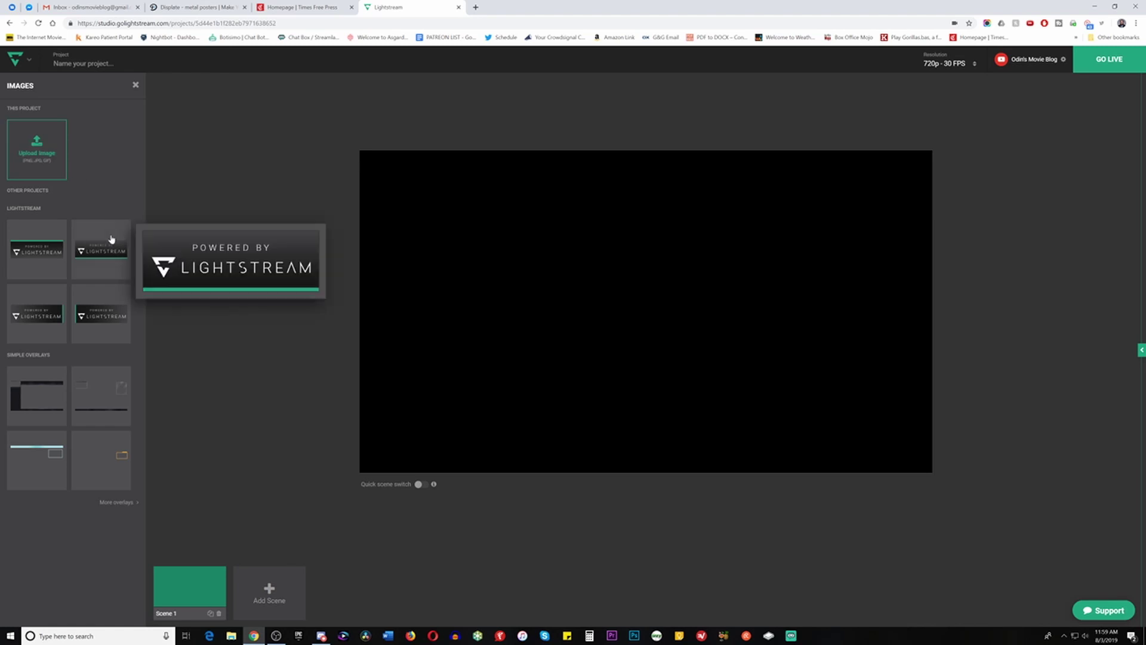
{"action": "left_click", "coordinate": [37, 261]}
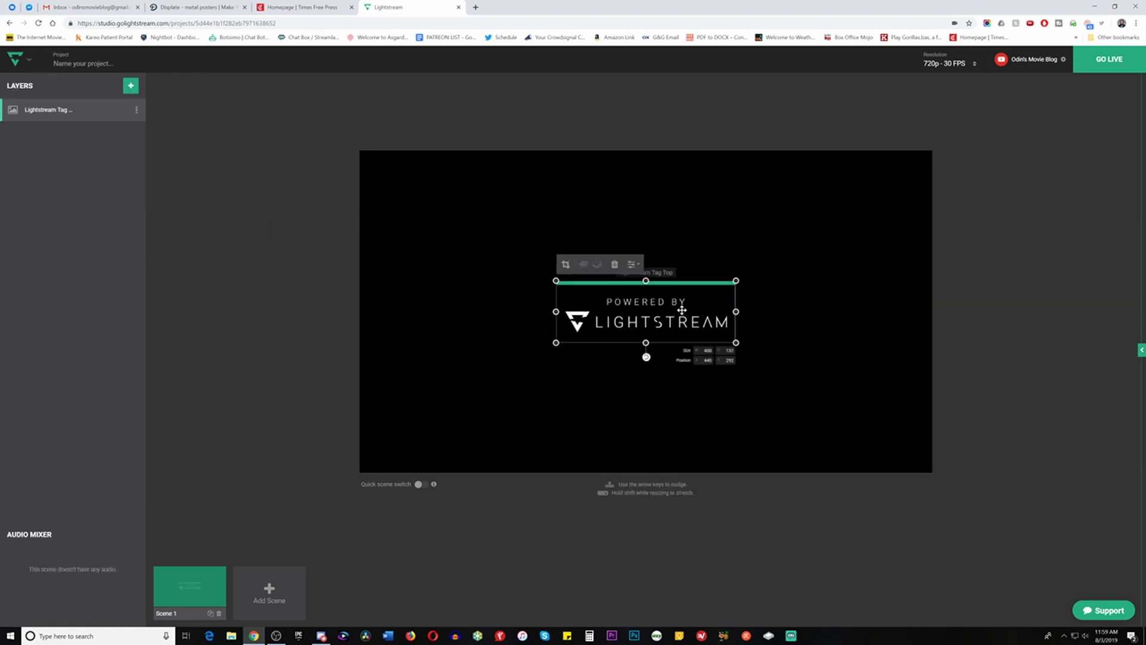
{"action": "left_click_drag", "start_coordinate": [681, 310], "coordinate": [685, 310]}
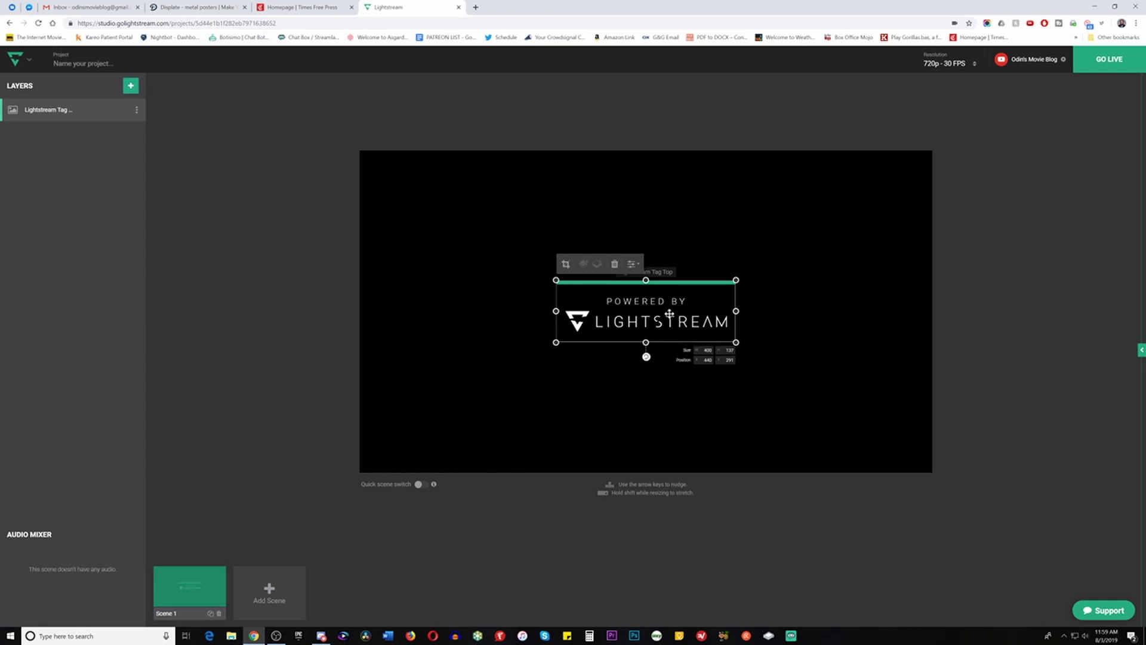
Add the HD Pro Webcam microphone to Scene 1's audio mixer at volume 100
{"action": "left_click", "coordinate": [130, 89]}
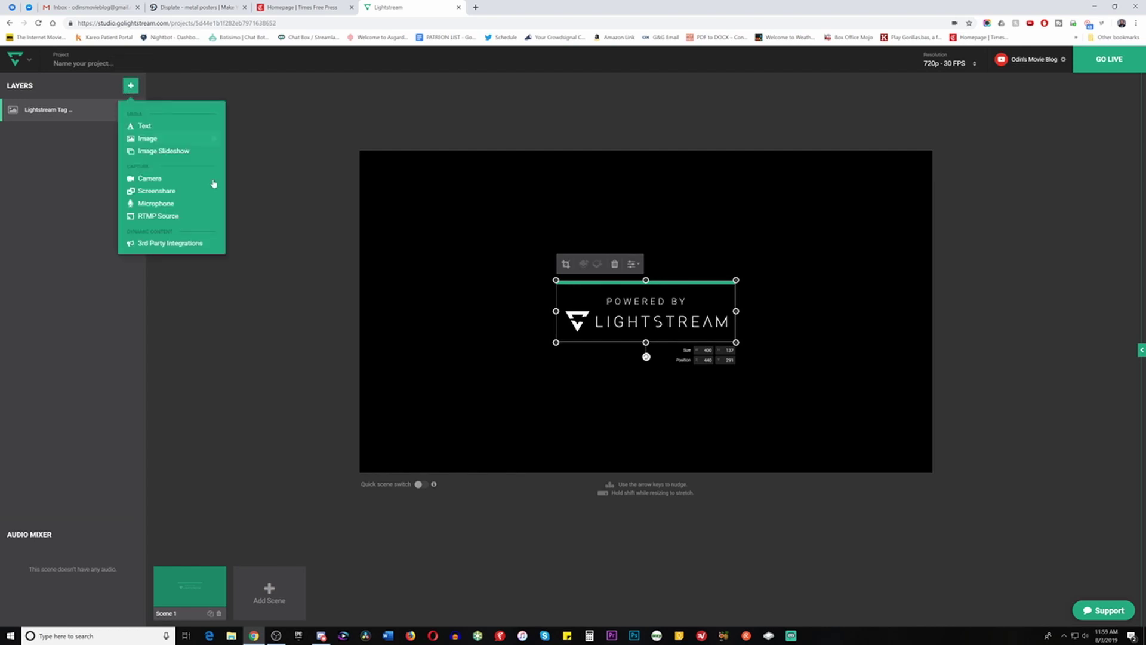
{"action": "left_click", "coordinate": [169, 204]}
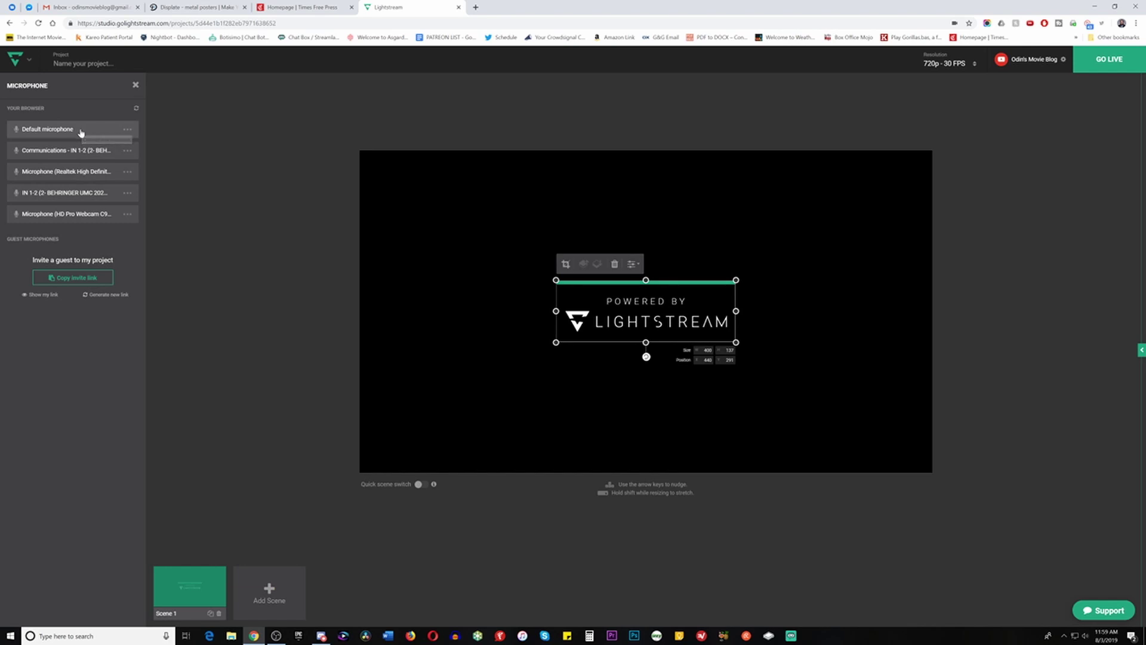
{"action": "left_click", "coordinate": [69, 215]}
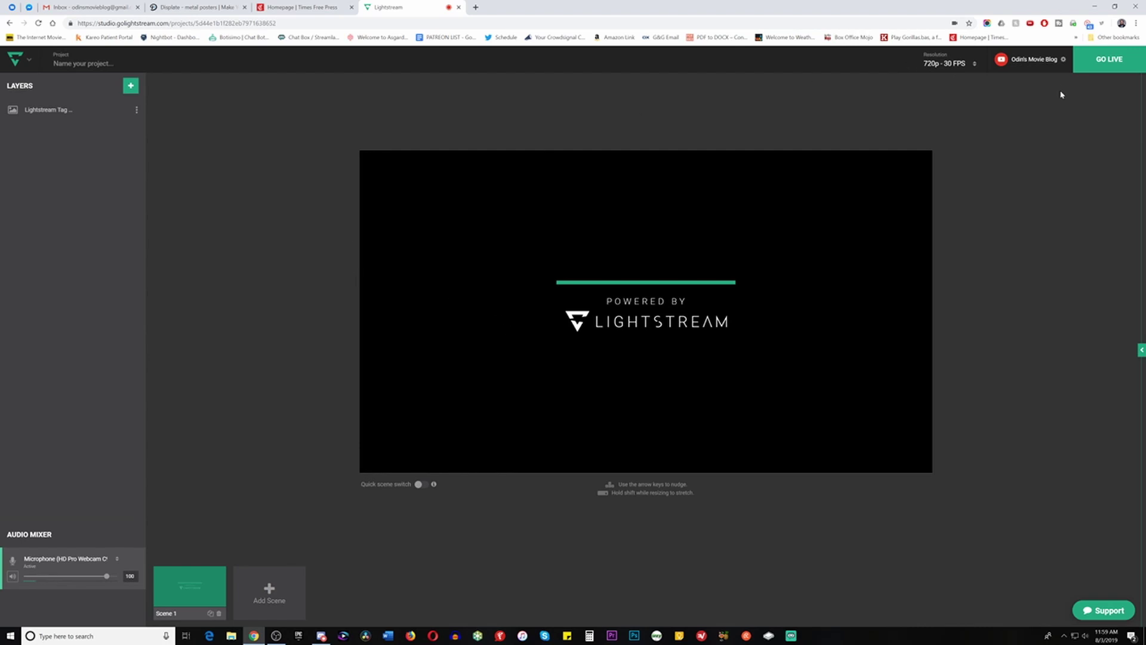
{"action": "left_click", "coordinate": [1063, 60]}
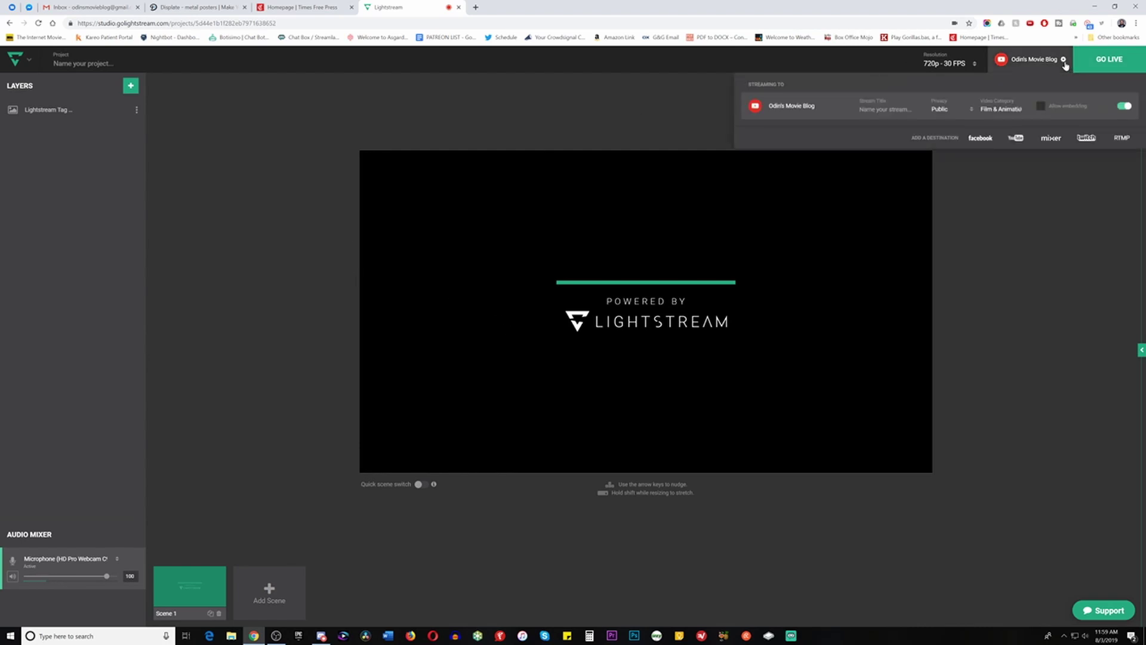
{"action": "left_click", "coordinate": [865, 109]}
{"action": "left_click", "coordinate": [997, 111]}
{"action": "left_click", "coordinate": [948, 112]}
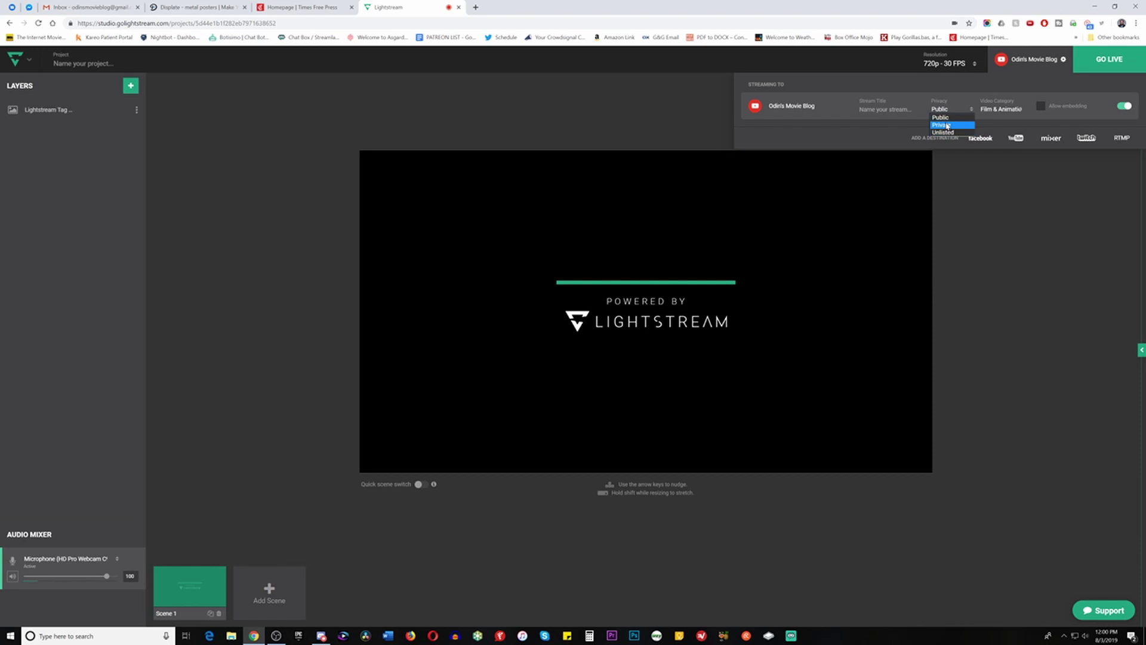
{"action": "left_click", "coordinate": [178, 91]}
{"action": "left_click", "coordinate": [113, 64]}
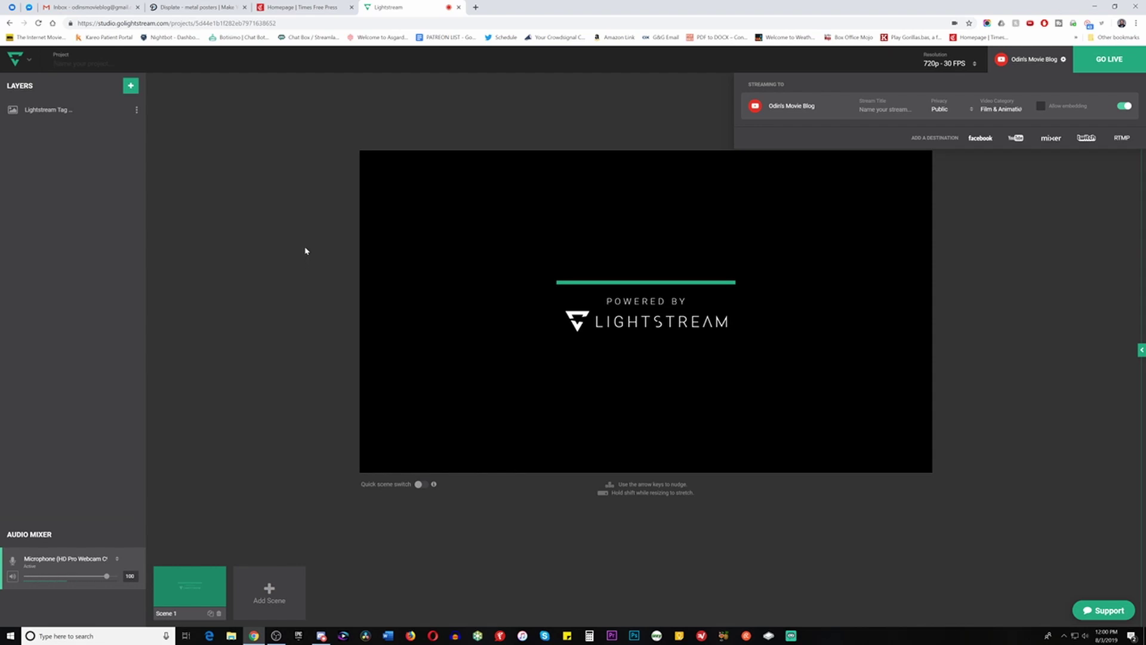
{"action": "left_click", "coordinate": [1041, 286]}
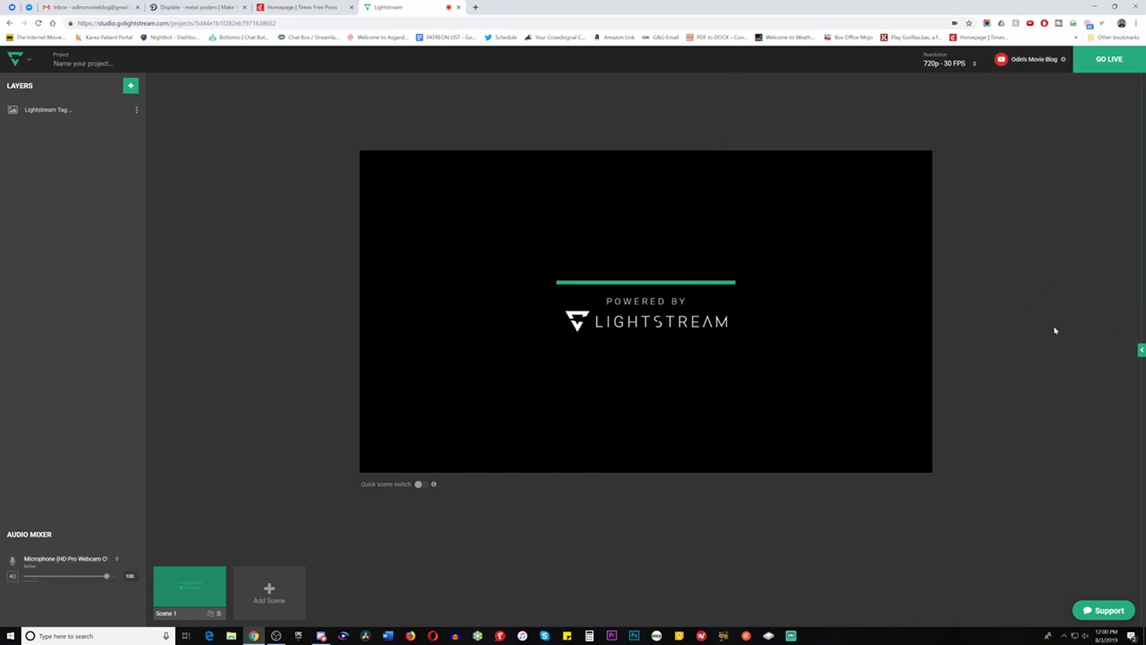
Expand the Green Room side panel and copy the guest invite link
{"action": "left_click", "coordinate": [1142, 351]}
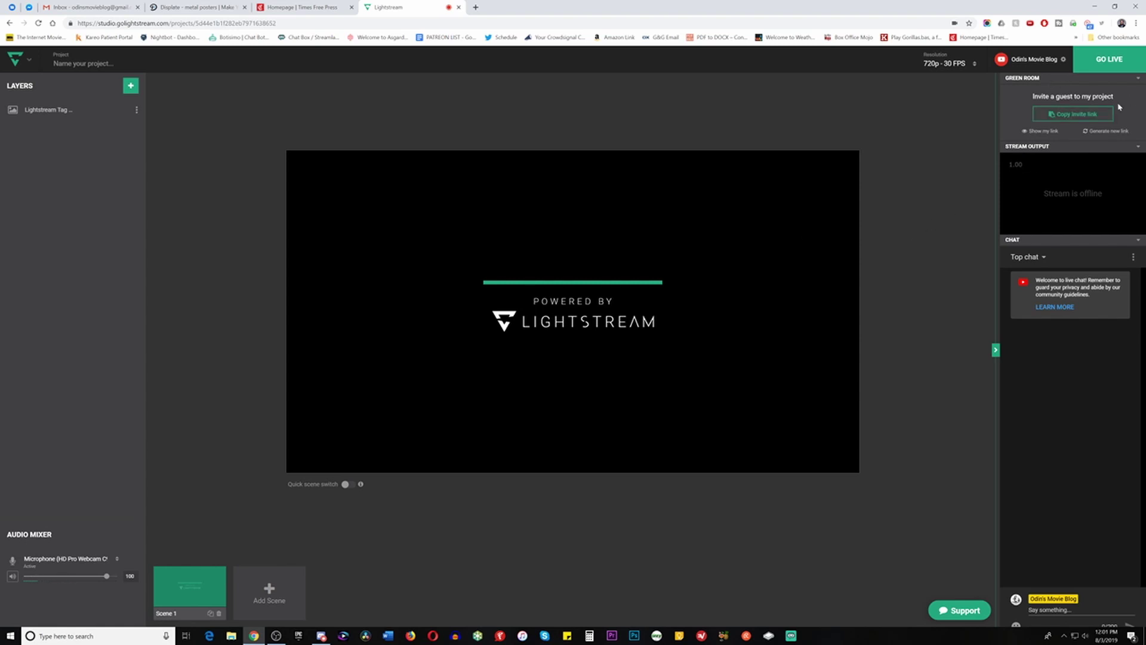
{"action": "left_click", "coordinate": [1082, 115]}
Move the Powered by Lightstream image up-left and show the 3rd Party Integrations list
{"action": "left_click_drag", "start_coordinate": [608, 281], "coordinate": [424, 284]}
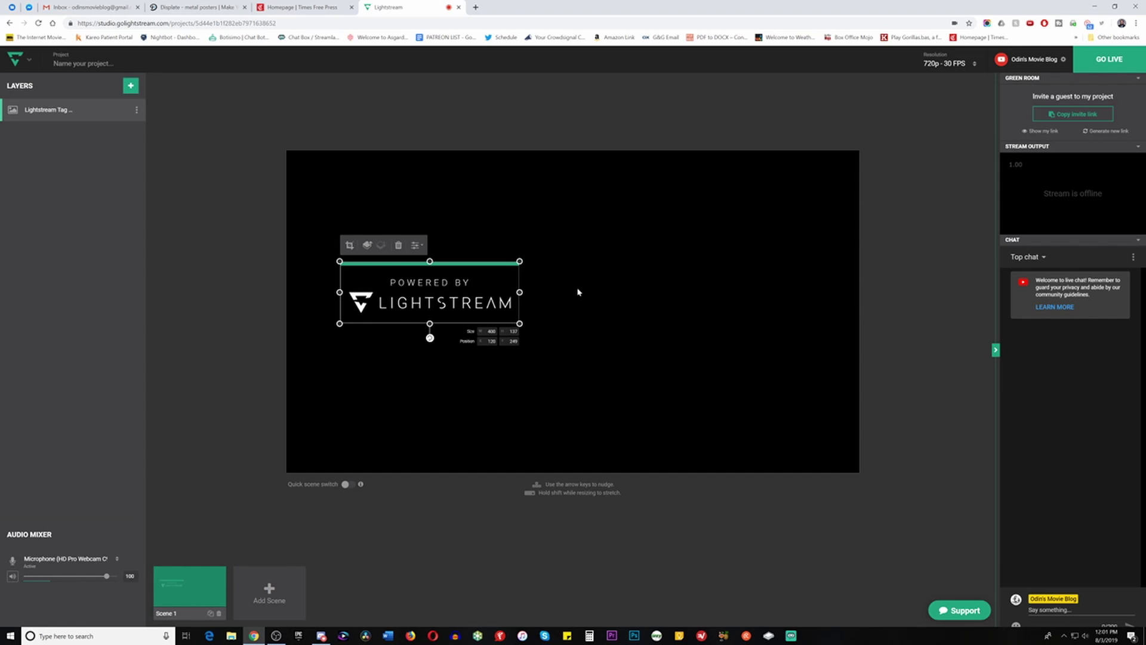
{"action": "left_click", "coordinate": [132, 88]}
{"action": "left_click", "coordinate": [187, 245]}
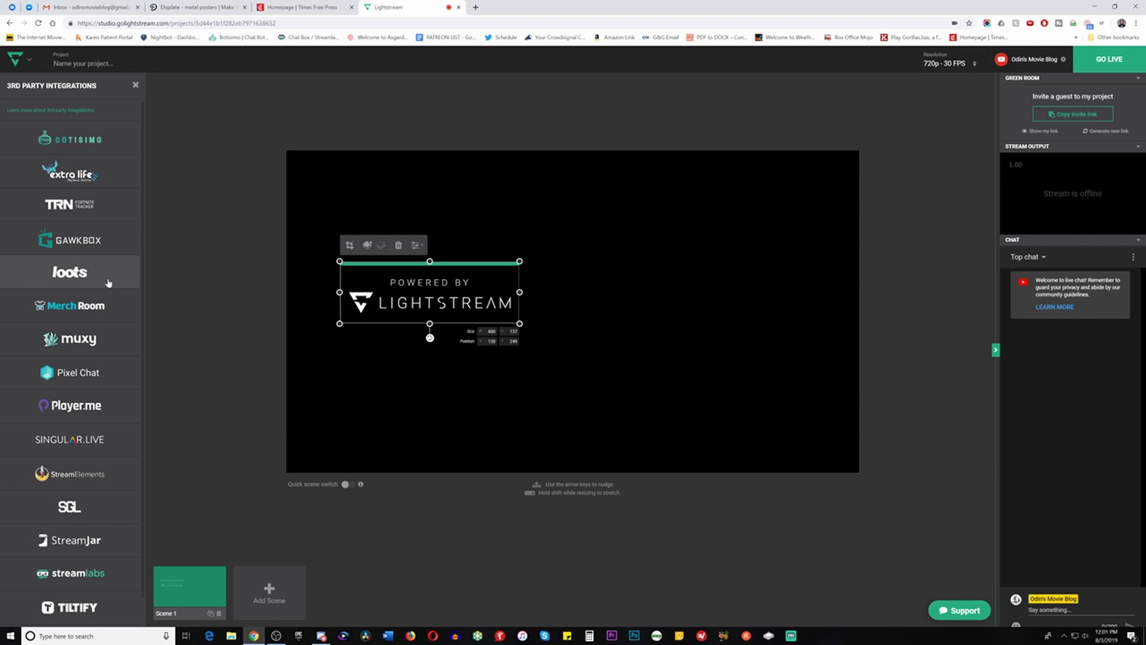
Add a Streamlabs Alert layer, move it to the top-right corner and shrink it
{"action": "scroll", "coordinate": [108, 282], "scroll_direction": "down", "scroll_amount": 1}
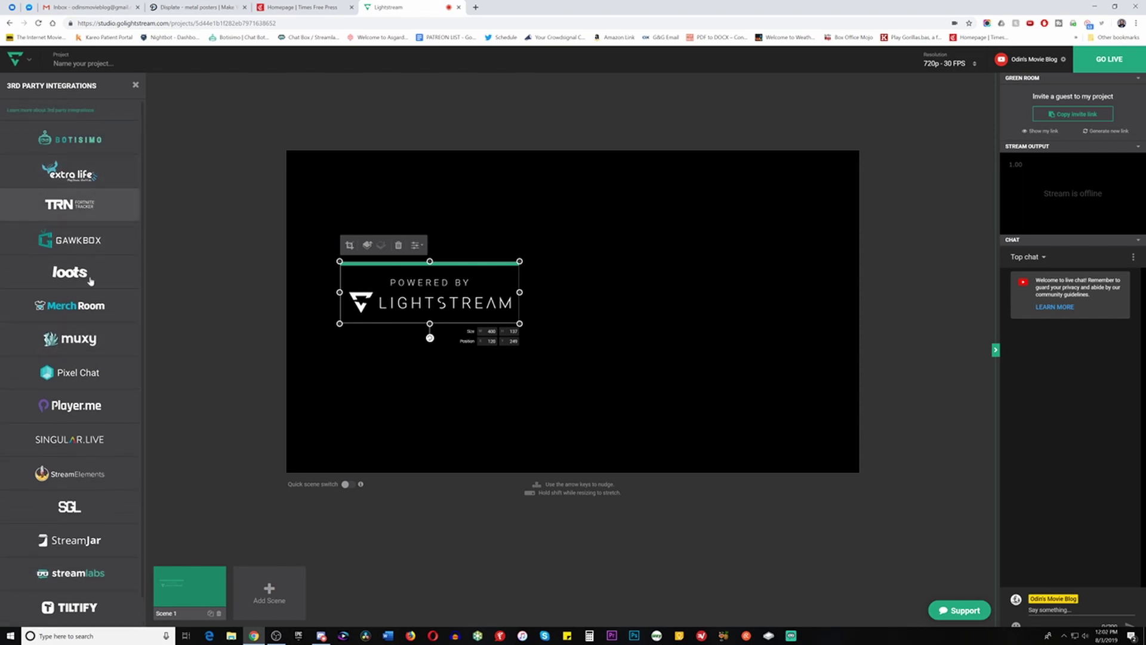
{"action": "left_click", "coordinate": [92, 574]}
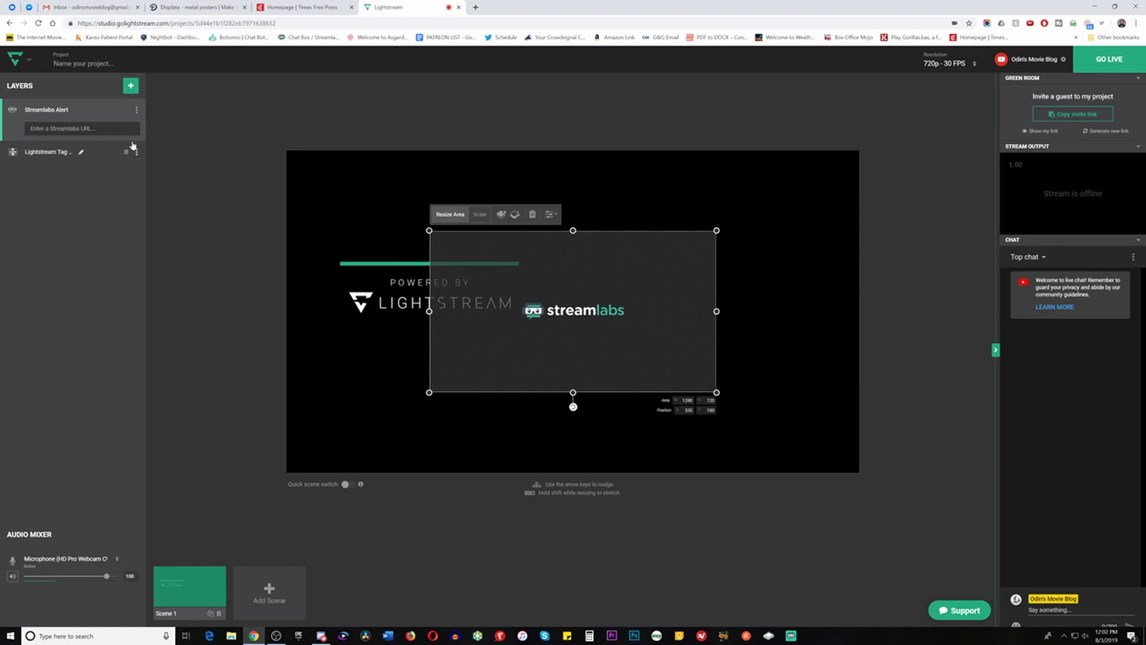
{"action": "left_click", "coordinate": [84, 129]}
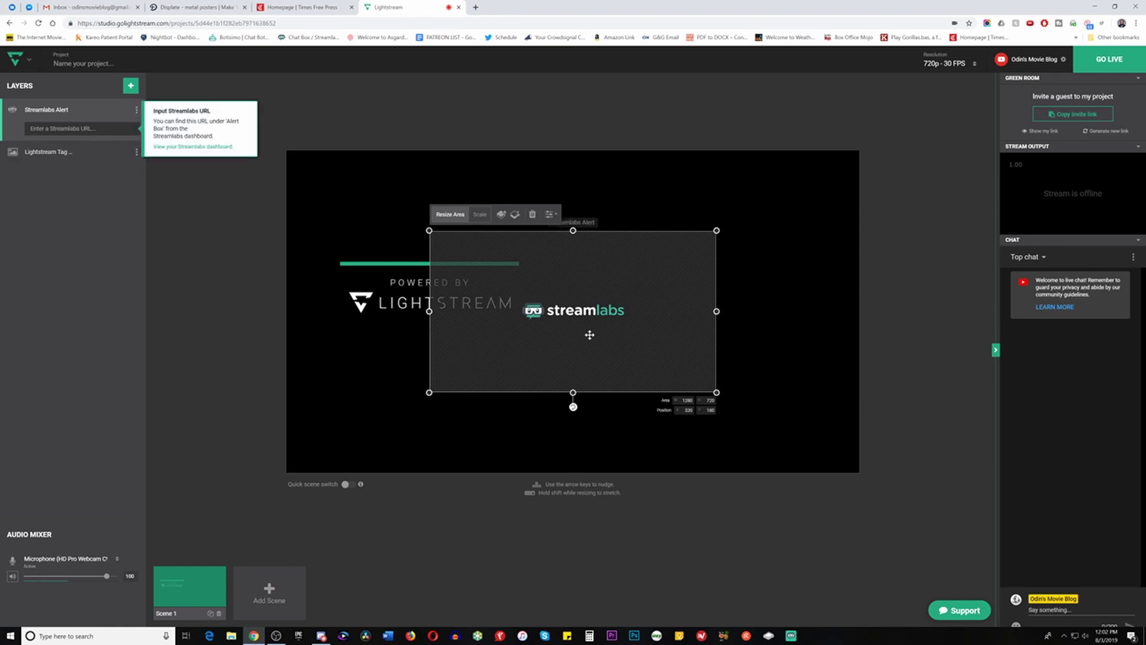
{"action": "left_click_drag", "start_coordinate": [588, 332], "coordinate": [739, 251]}
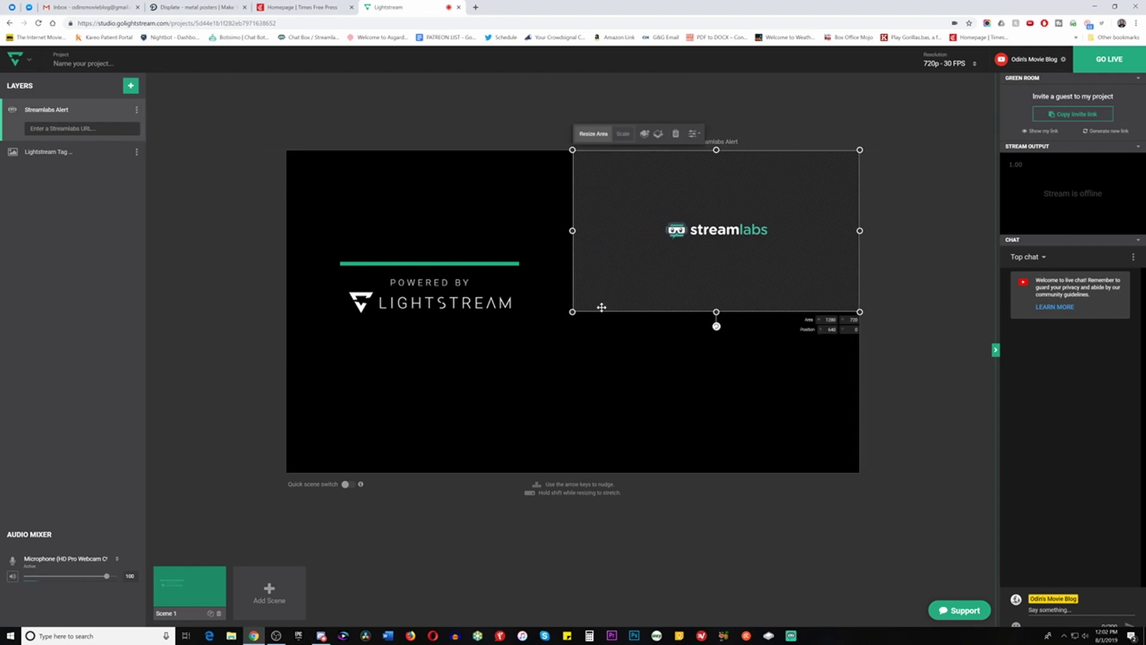
{"action": "left_click_drag", "start_coordinate": [573, 312], "coordinate": [660, 261]}
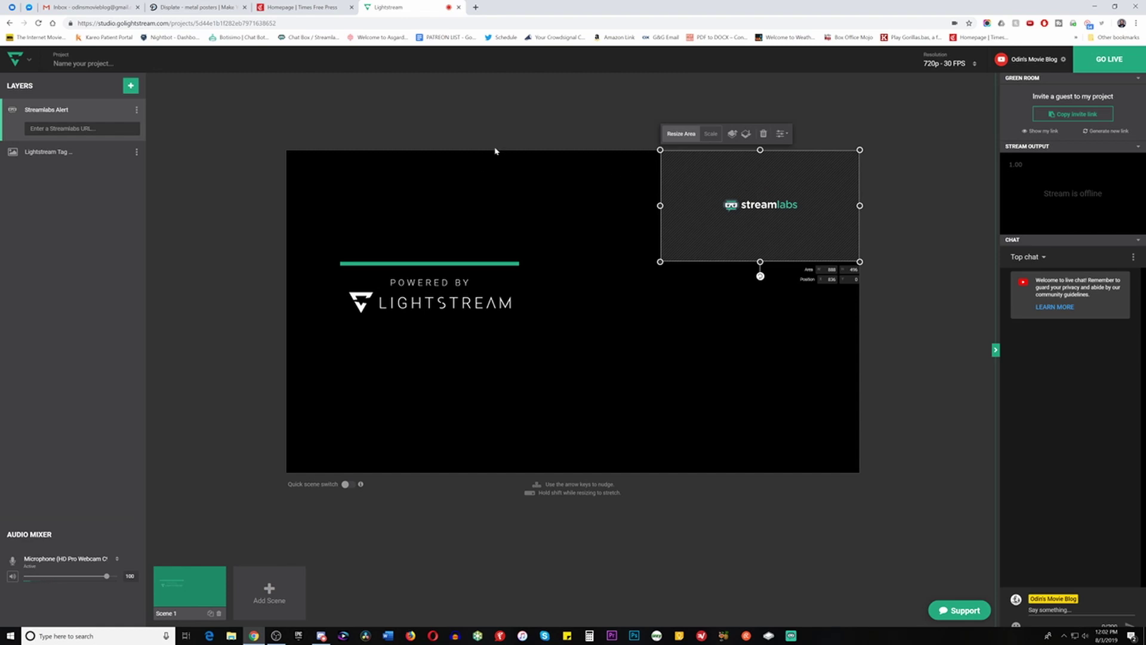
Look through the 3rd Party Integrations list, then add a new empty Scene 2
{"action": "left_click", "coordinate": [130, 88]}
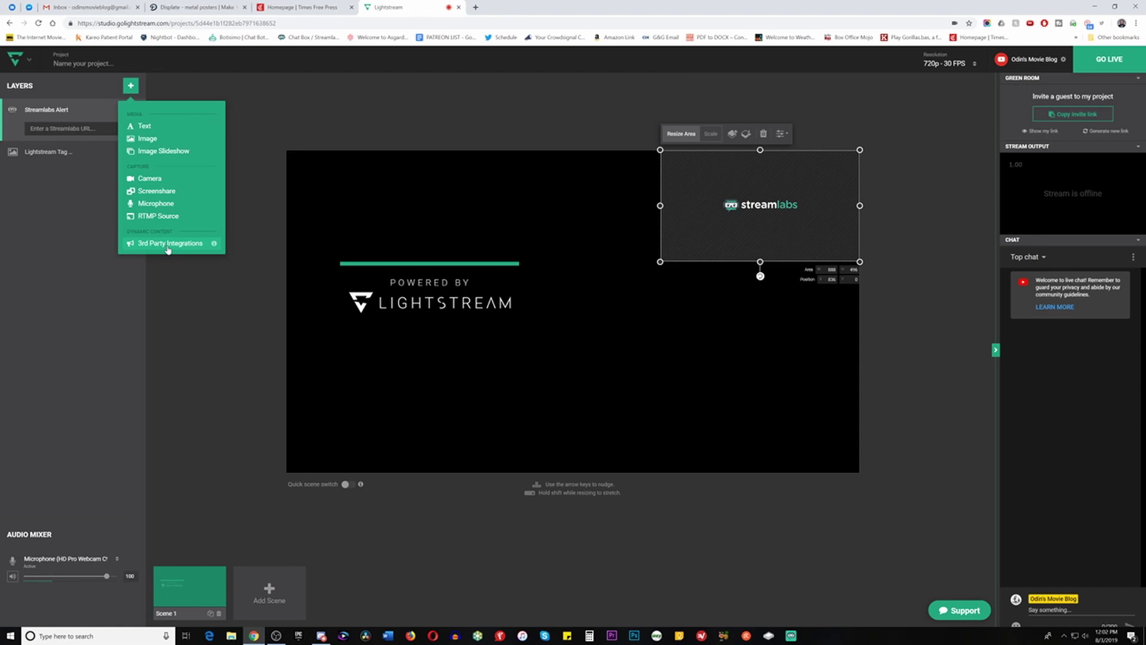
{"action": "left_click", "coordinate": [168, 245]}
{"action": "scroll", "coordinate": [59, 346], "scroll_direction": "down", "scroll_amount": 1}
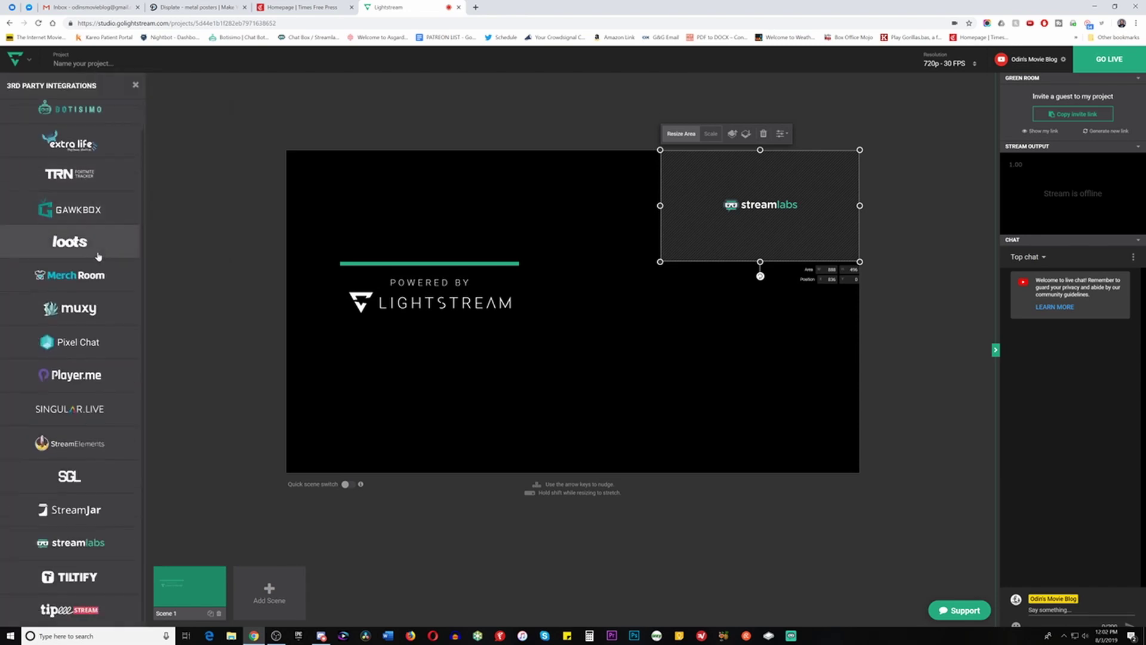
{"action": "left_click", "coordinate": [135, 85]}
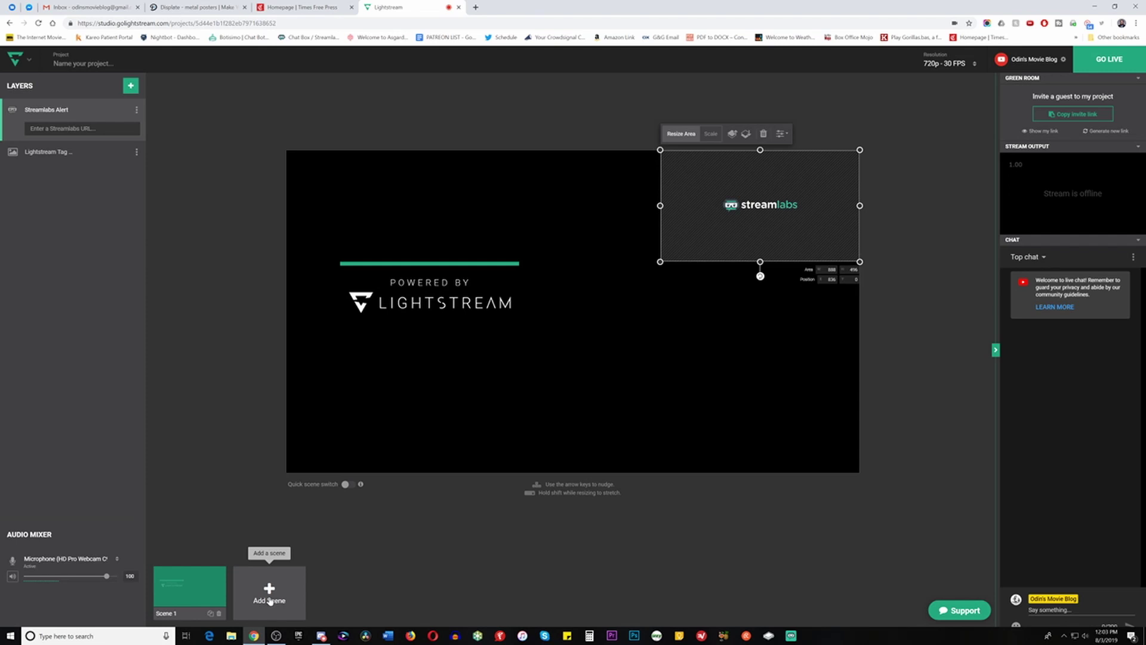
{"action": "left_click", "coordinate": [269, 604]}
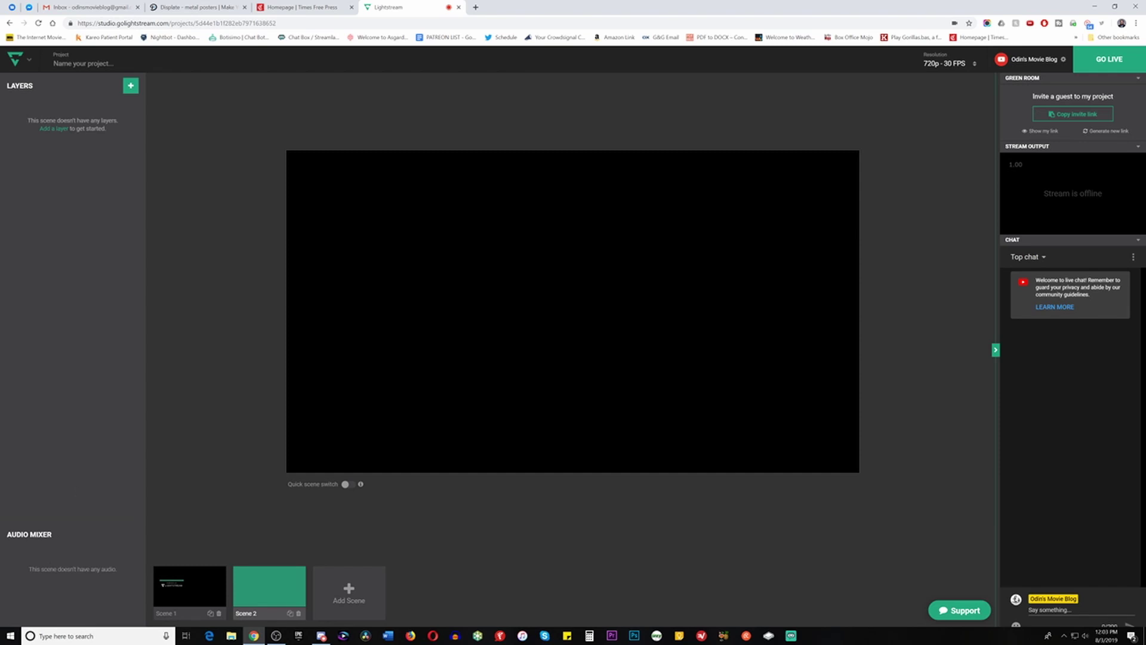
Add the HD Pro Webcam microphone to Scene 2's audio mixer at volume 100
{"action": "left_click", "coordinate": [130, 86]}
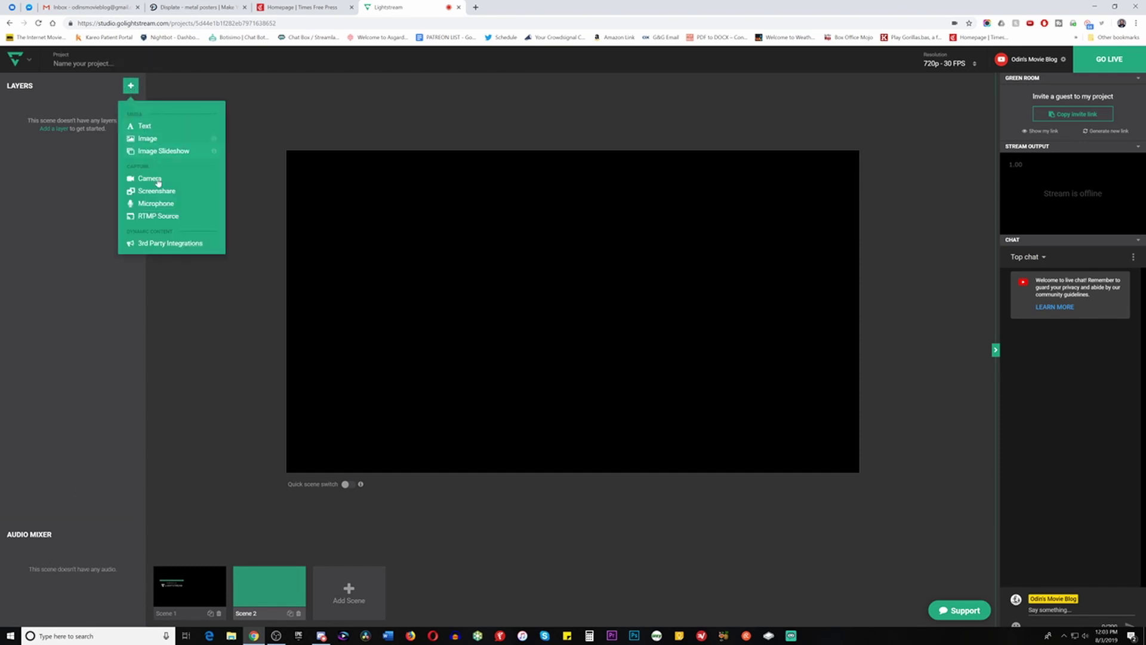
{"action": "left_click", "coordinate": [156, 205]}
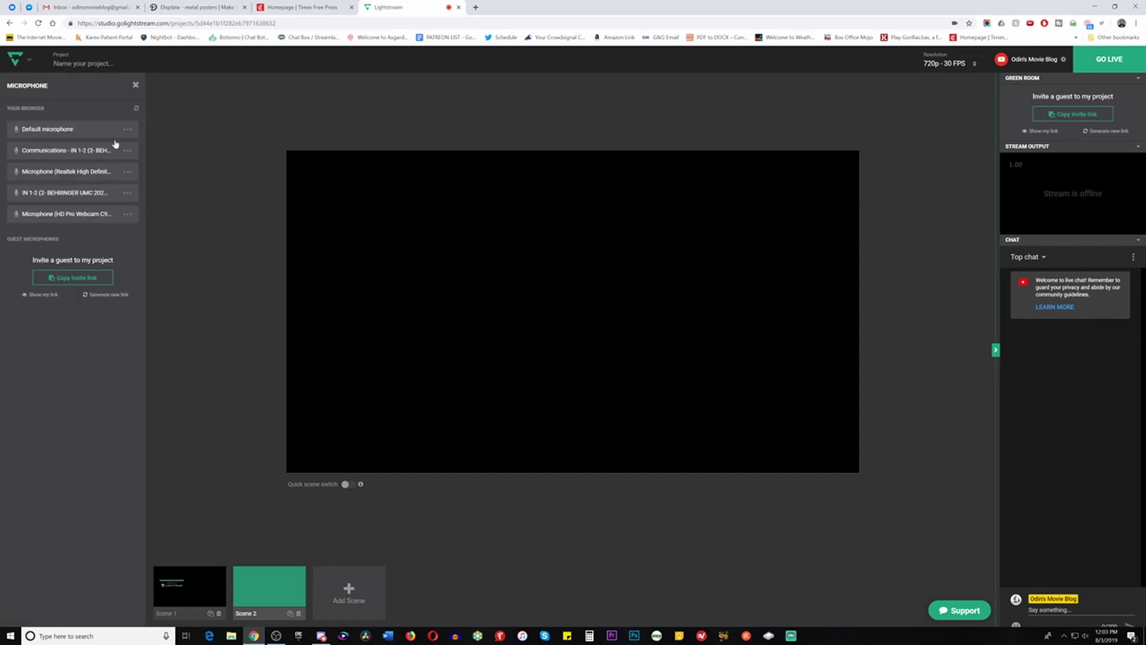
{"action": "left_click", "coordinate": [51, 219]}
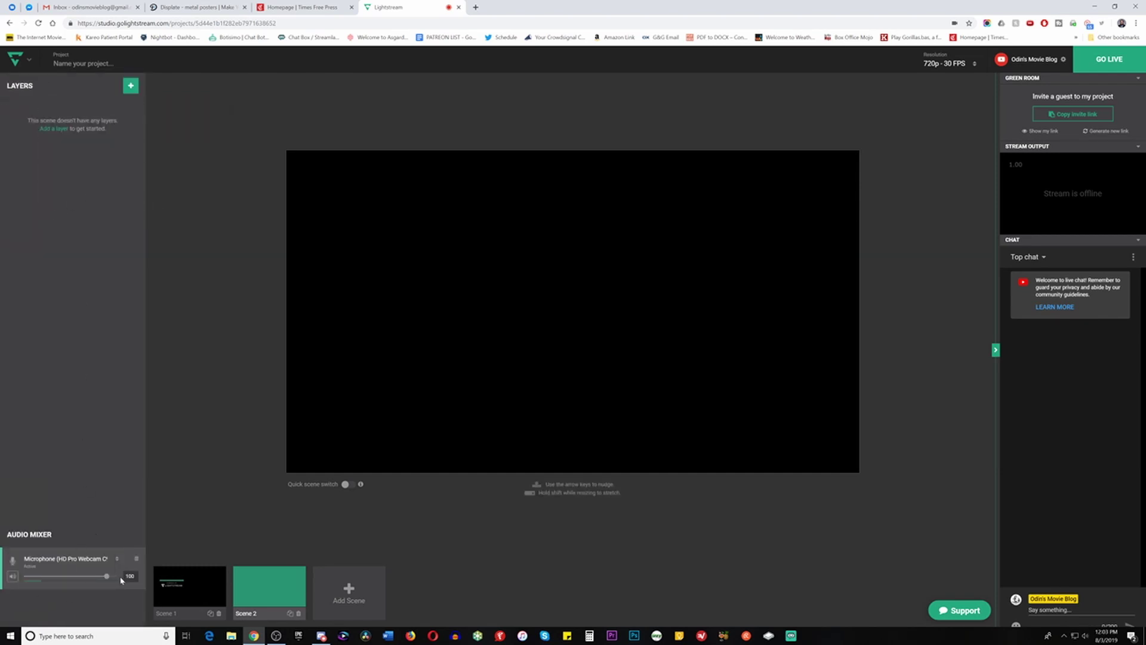
{"action": "left_click", "coordinate": [131, 86]}
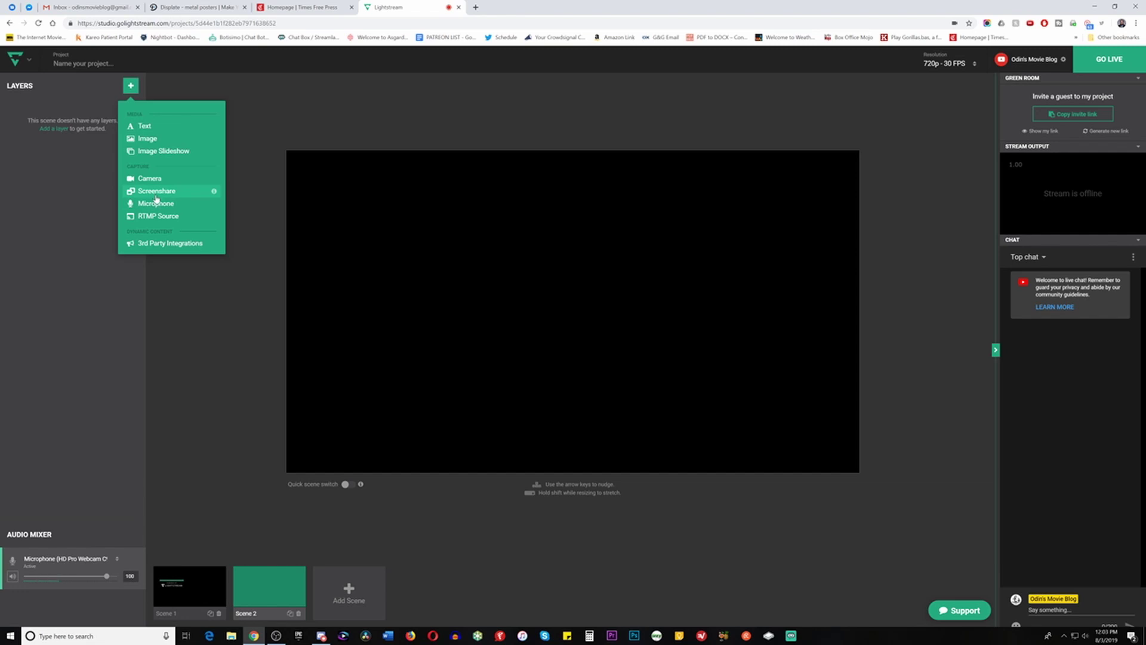
Start a Screenshare layer, add the Lightstream screensharing extension to Chrome, and close the store tab
{"action": "left_click", "coordinate": [156, 193]}
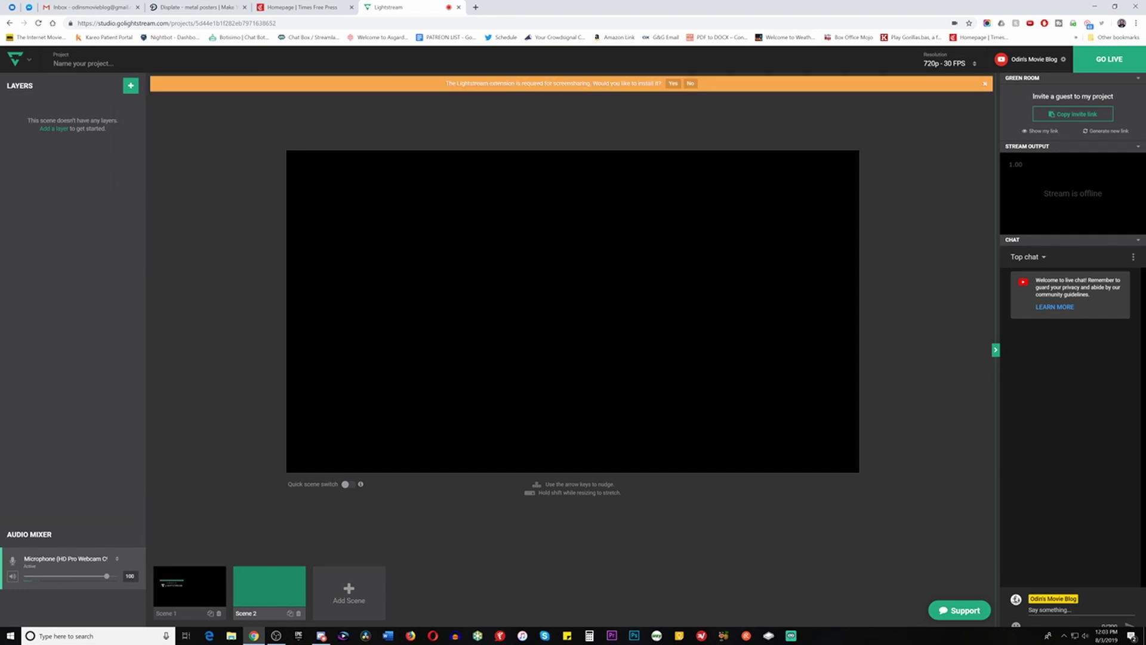
{"action": "left_click", "coordinate": [673, 84]}
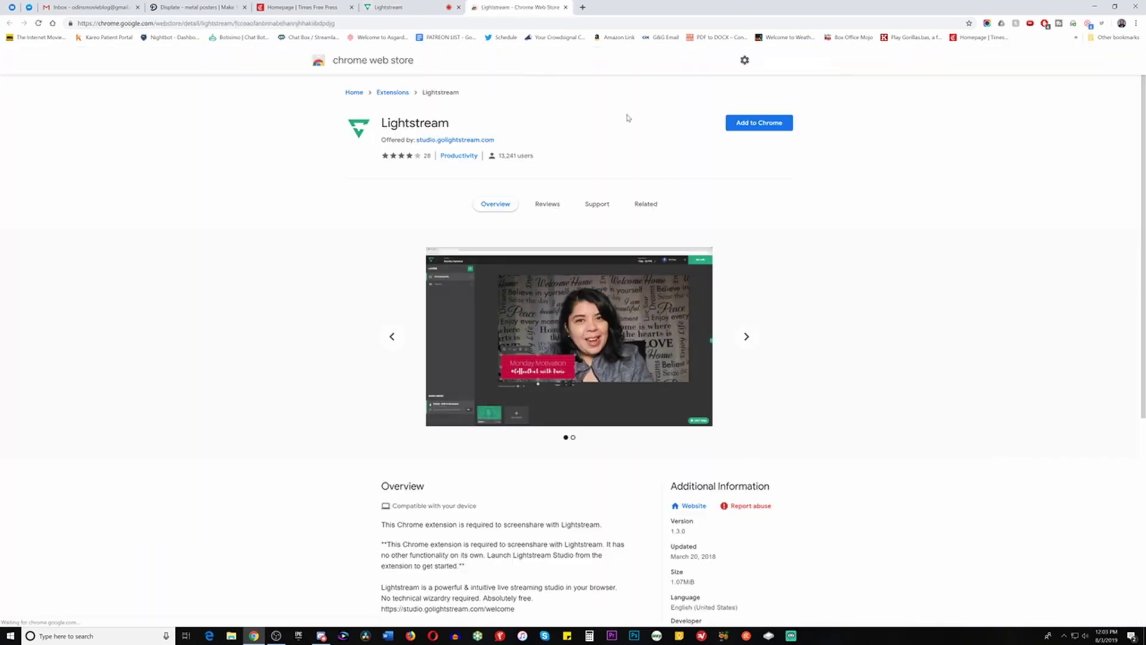
{"action": "left_click", "coordinate": [764, 123]}
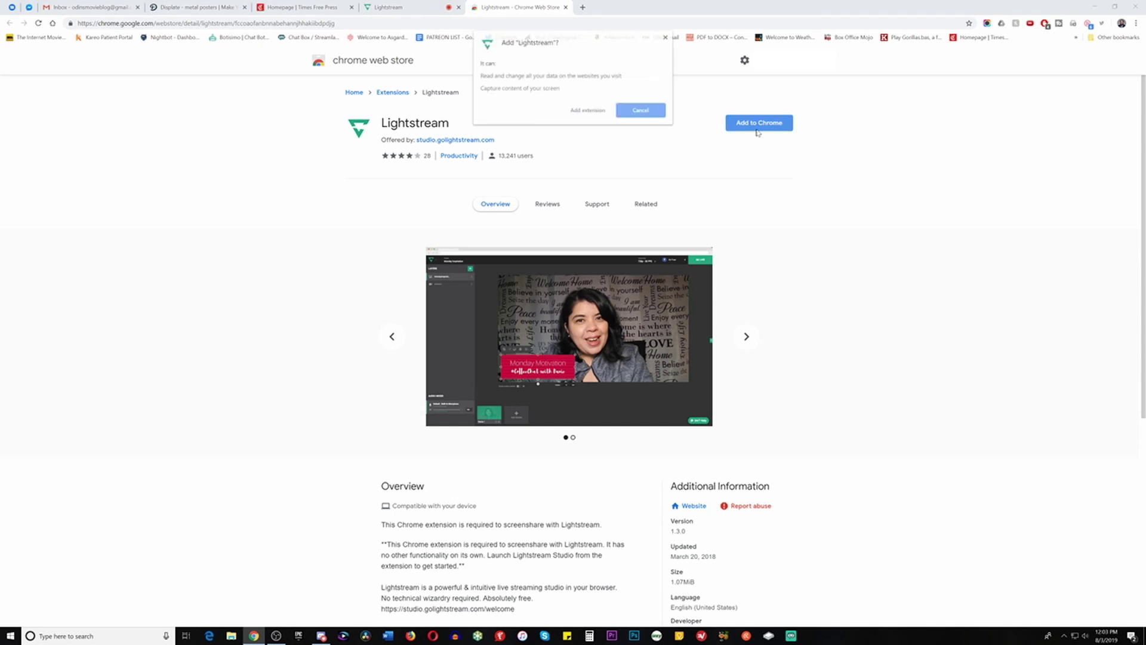
{"action": "left_click", "coordinate": [599, 113]}
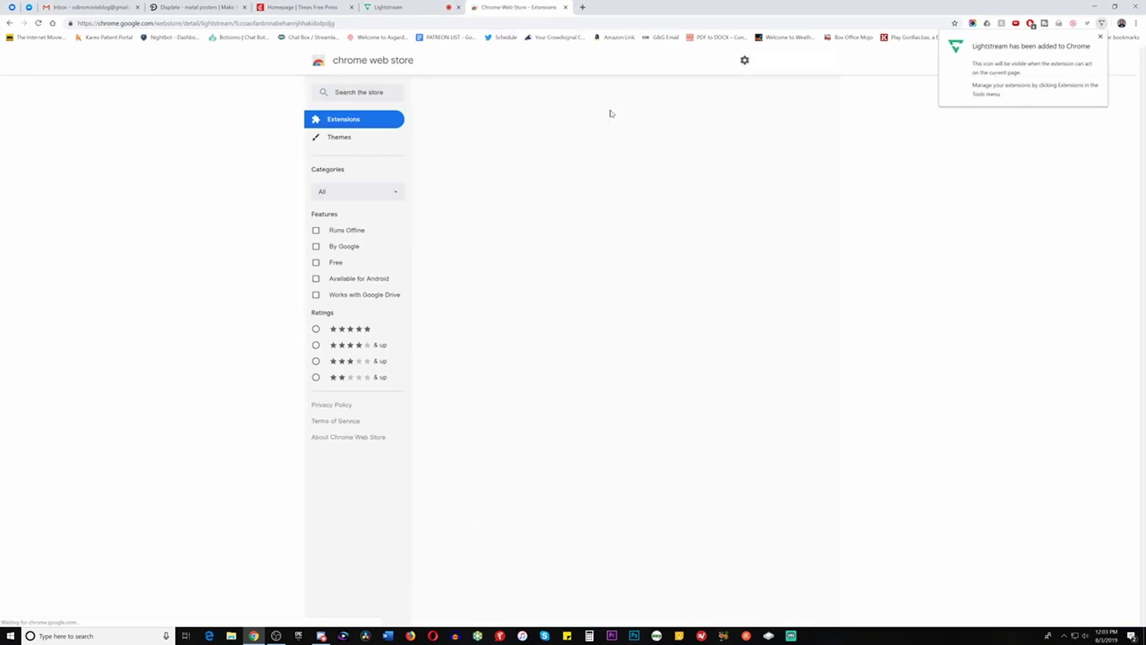
{"action": "left_click", "coordinate": [567, 8]}
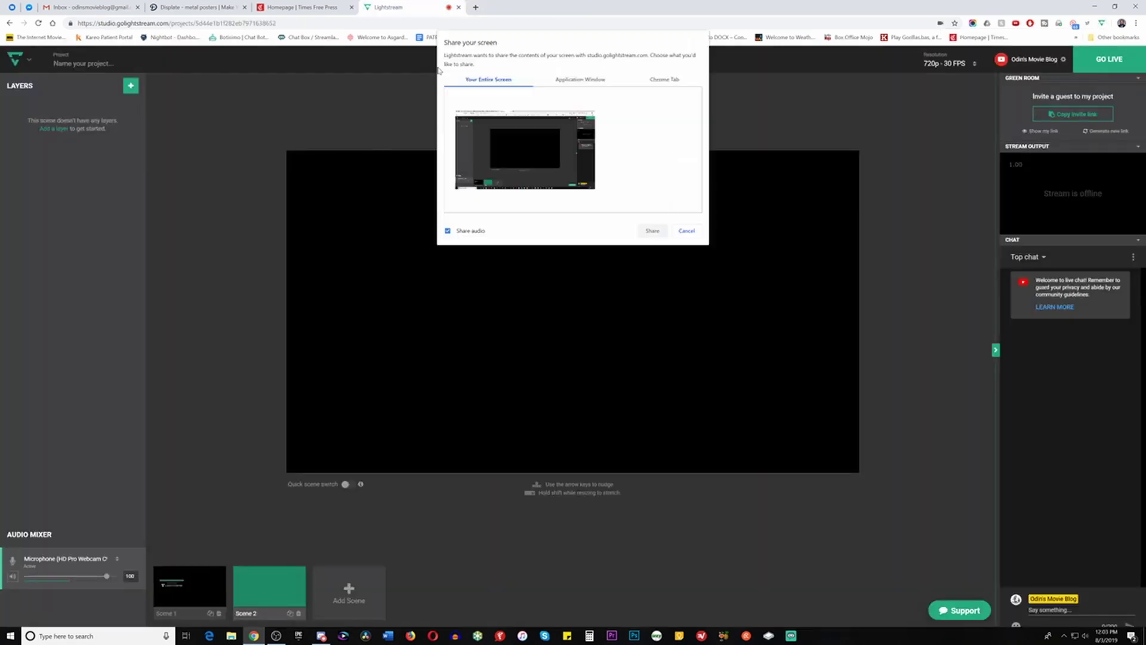
Share the Displate commission page Chrome tab as Scene 2's screen, then return to Lightstream
{"action": "left_click", "coordinate": [660, 79]}
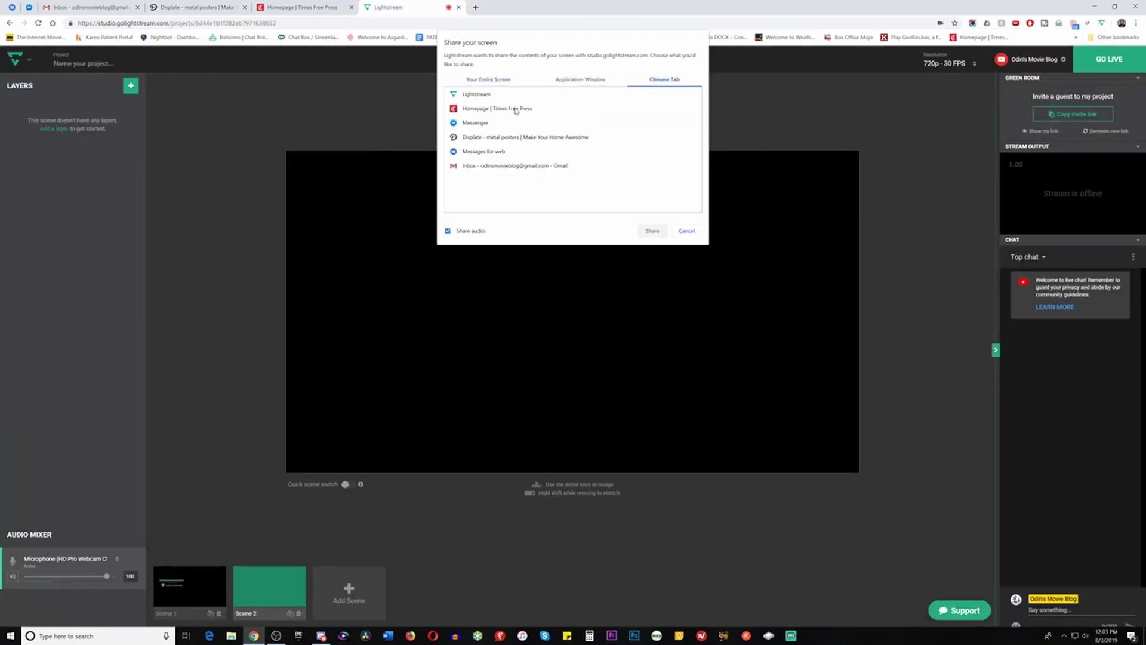
{"action": "left_click", "coordinate": [520, 140]}
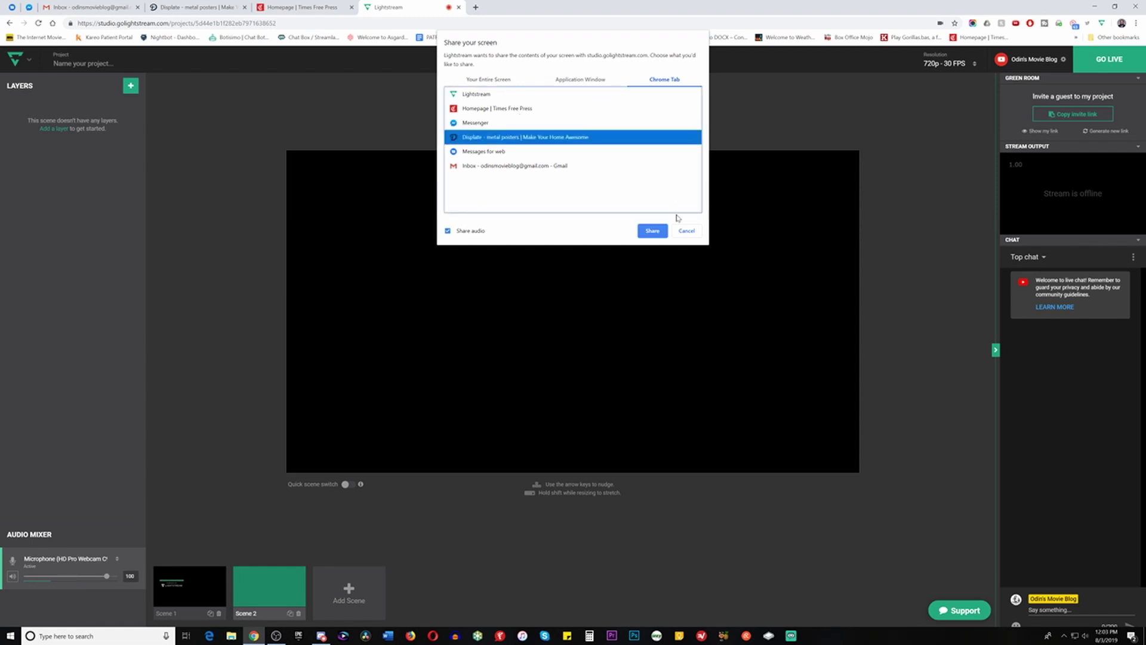
{"action": "left_click", "coordinate": [649, 233]}
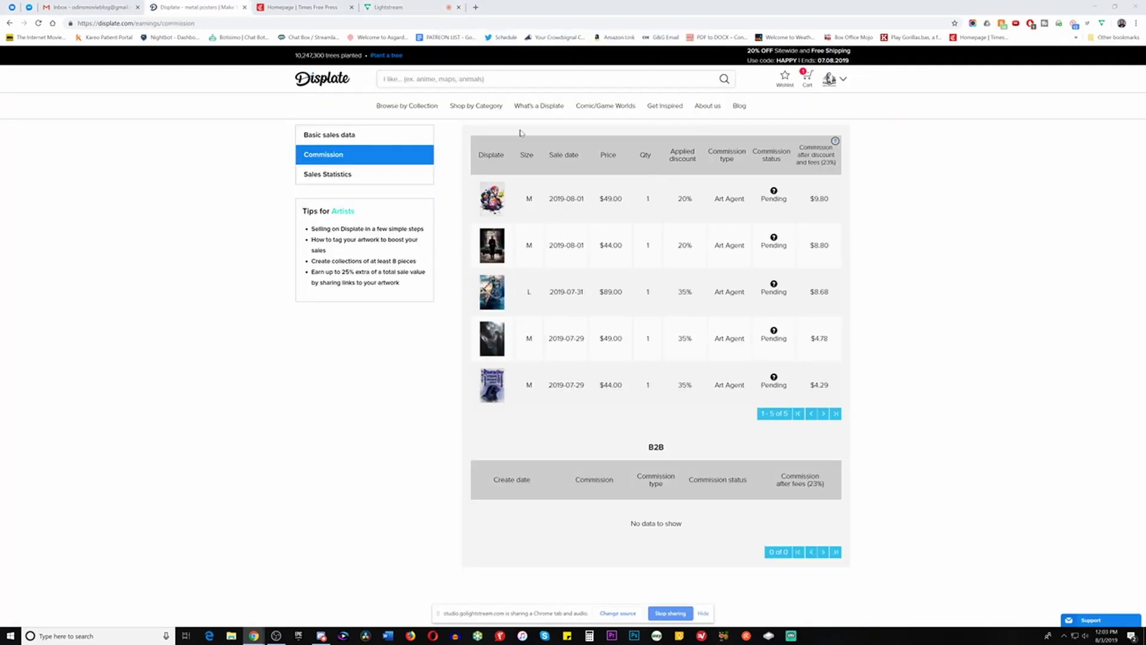
{"action": "left_click", "coordinate": [390, 8]}
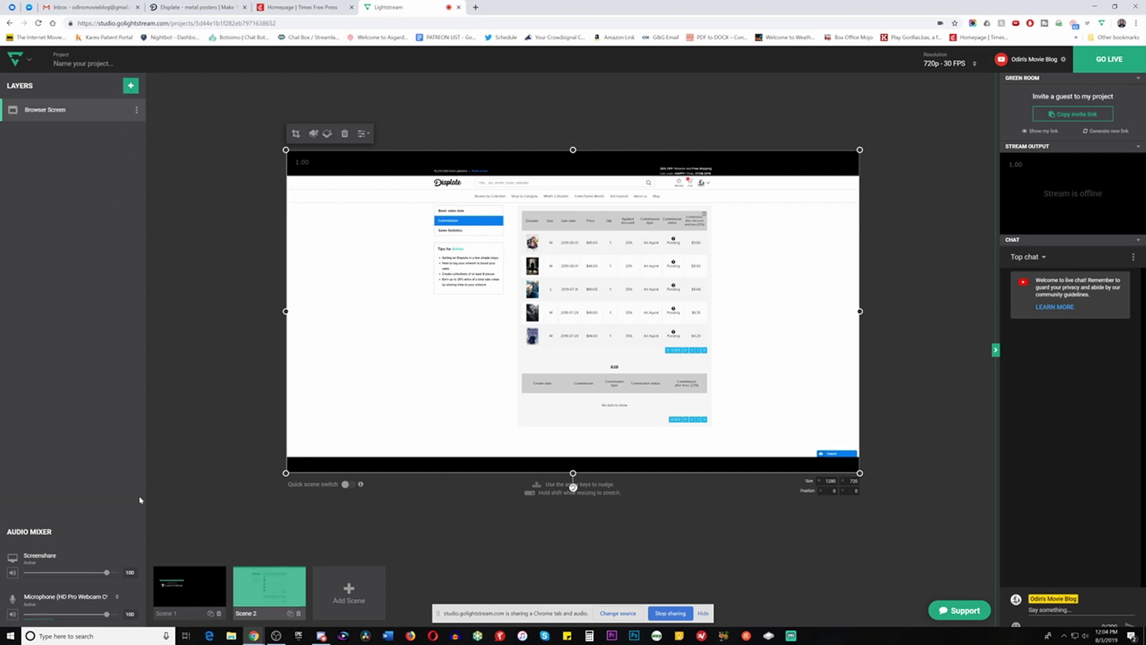
Select the Screenshare audio source and show the Browser Screen layer's lock, hide, duplicate and delete options
{"action": "left_click", "coordinate": [12, 576]}
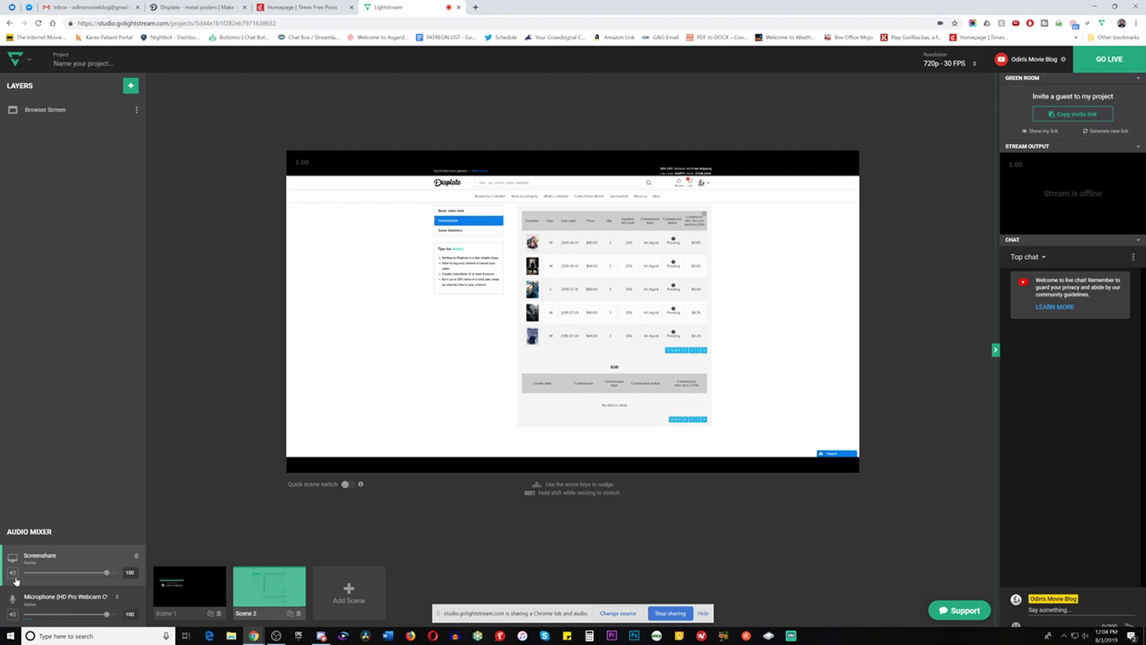
{"action": "left_click", "coordinate": [137, 110]}
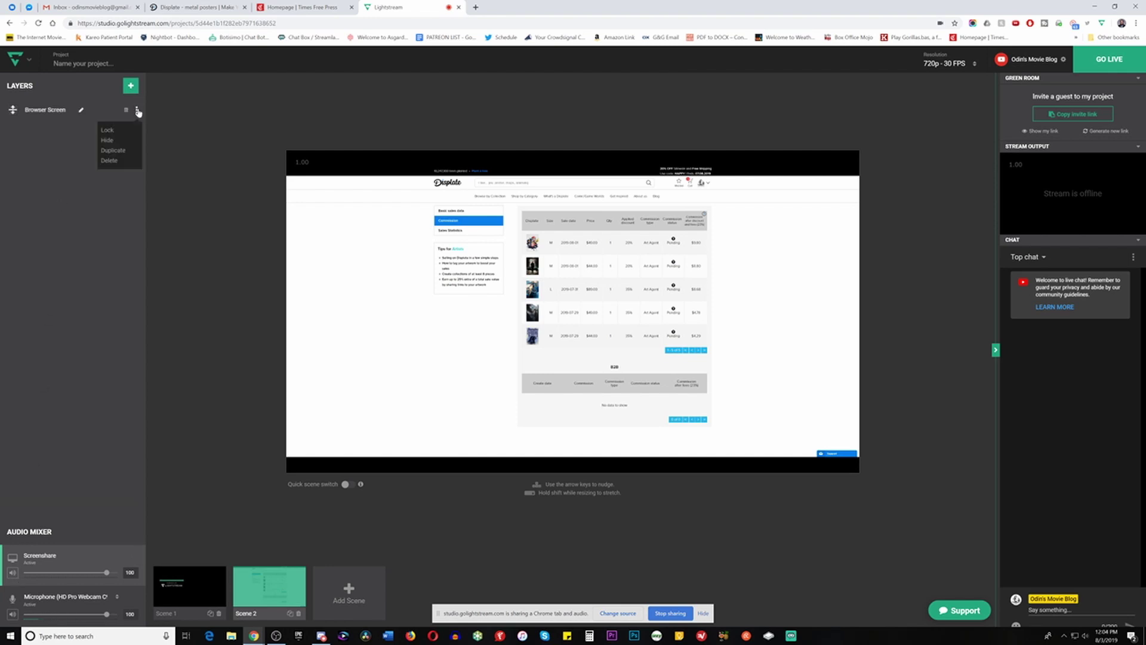